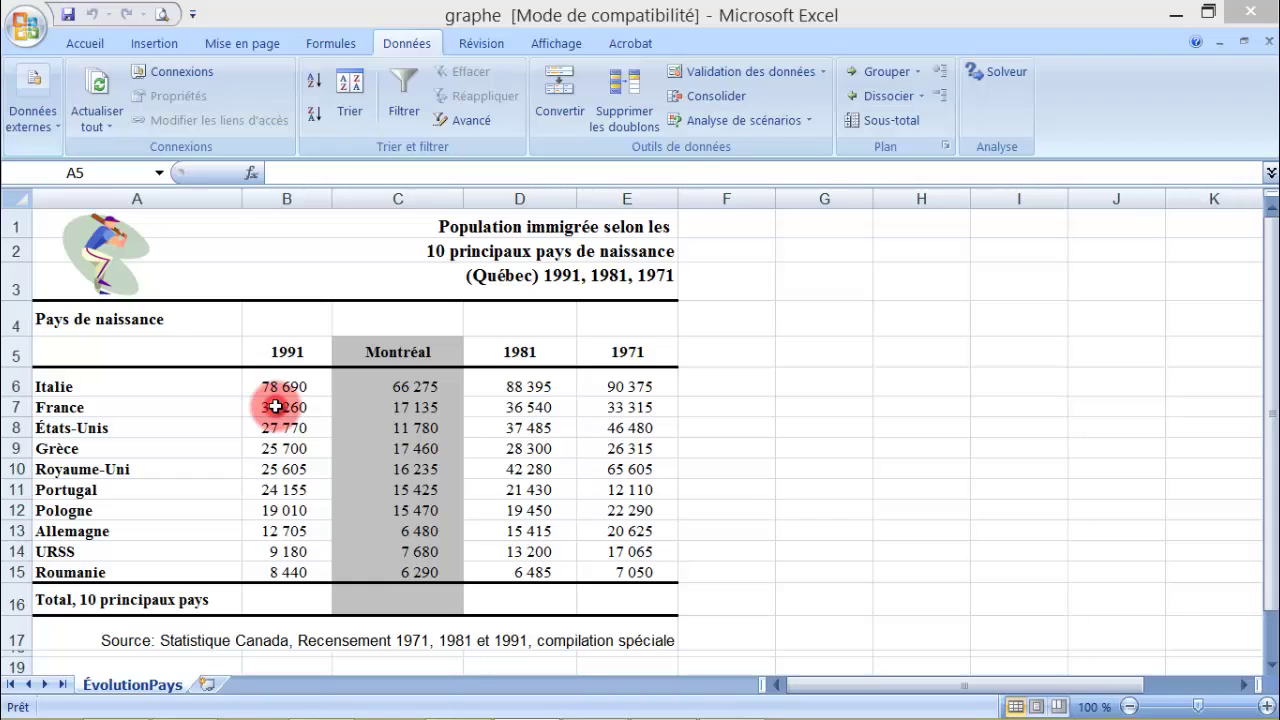
Examine the immigration table's country names, figures and column headings 1991, Montréal, 1981 and 1971
click(375, 384)
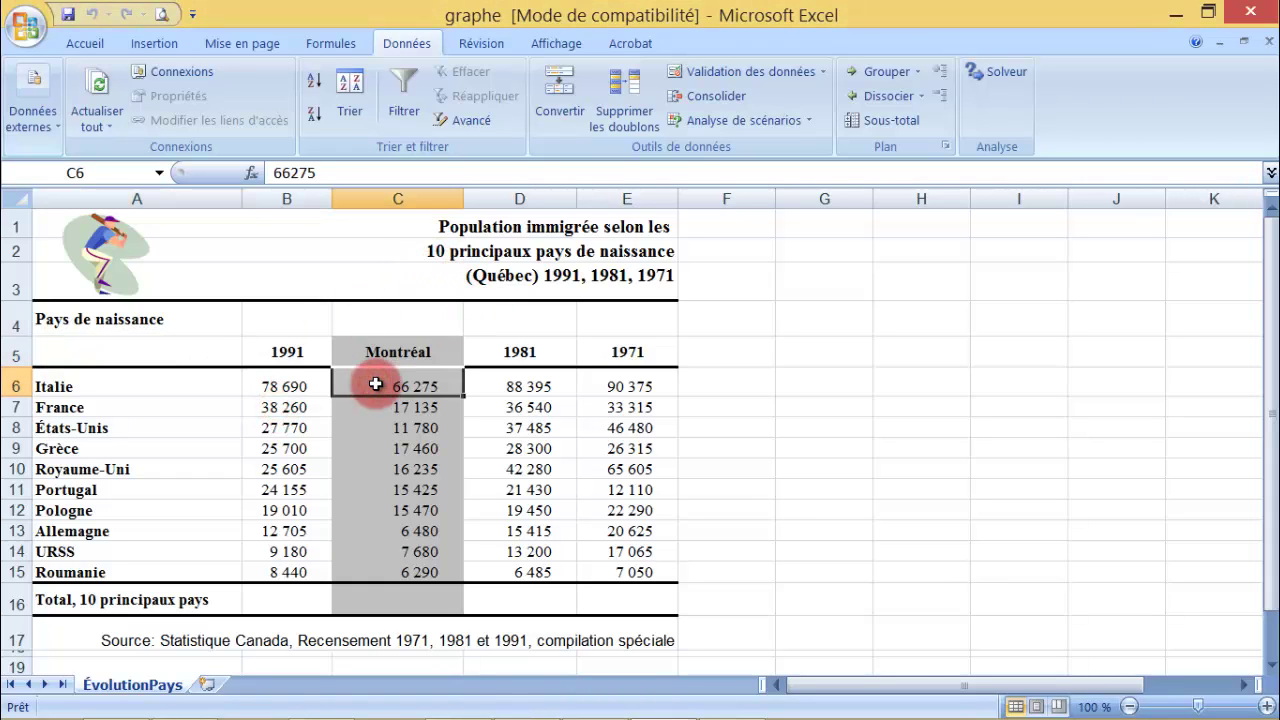
click(146, 348)
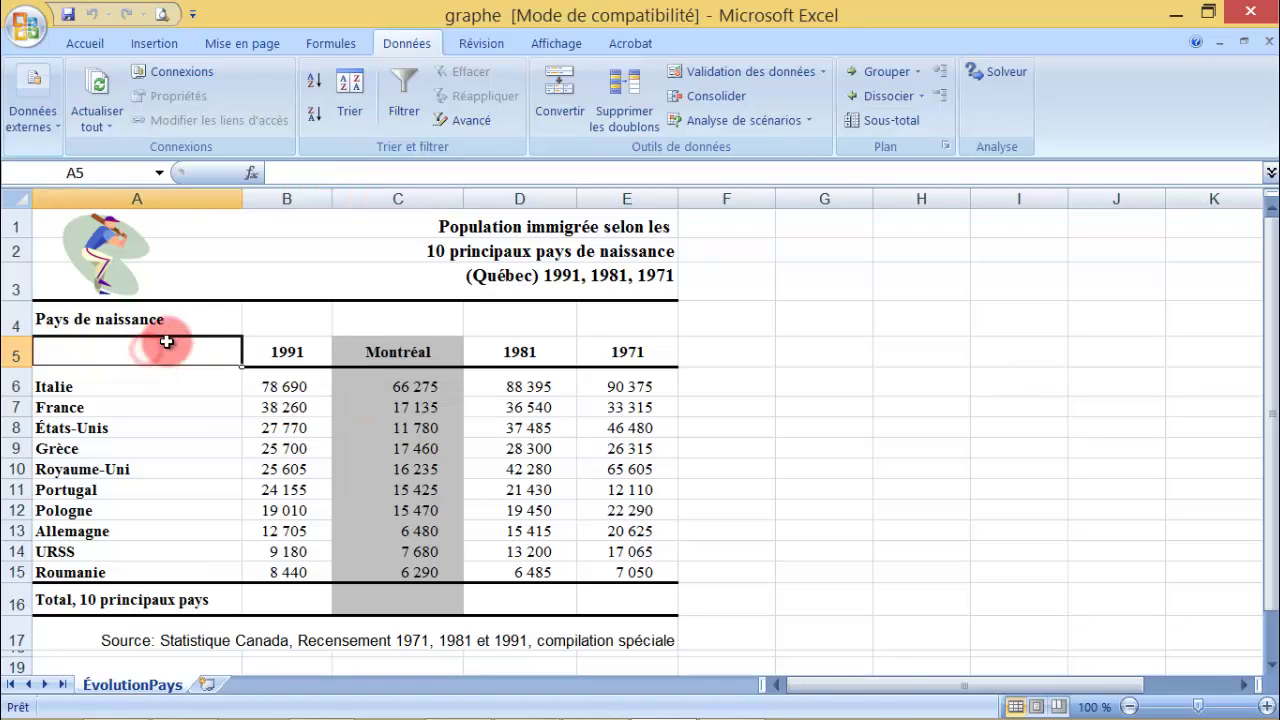
drag(166, 342, 619, 578)
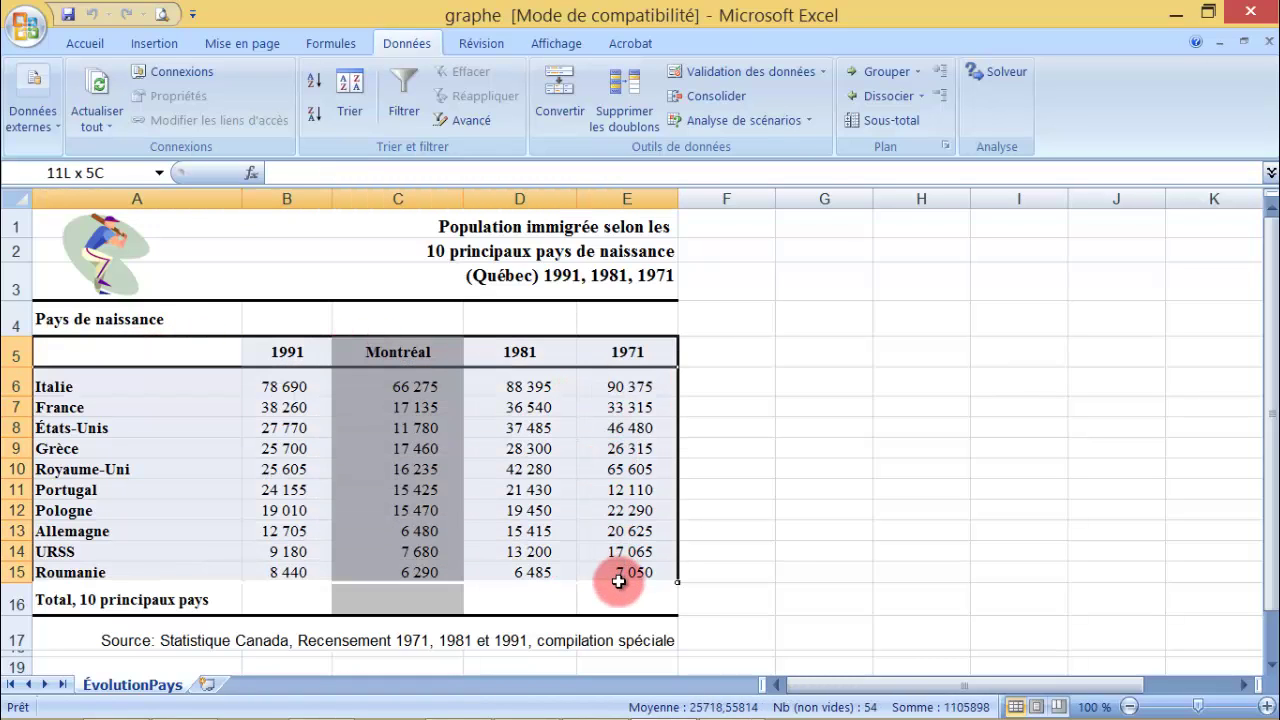
click(239, 447)
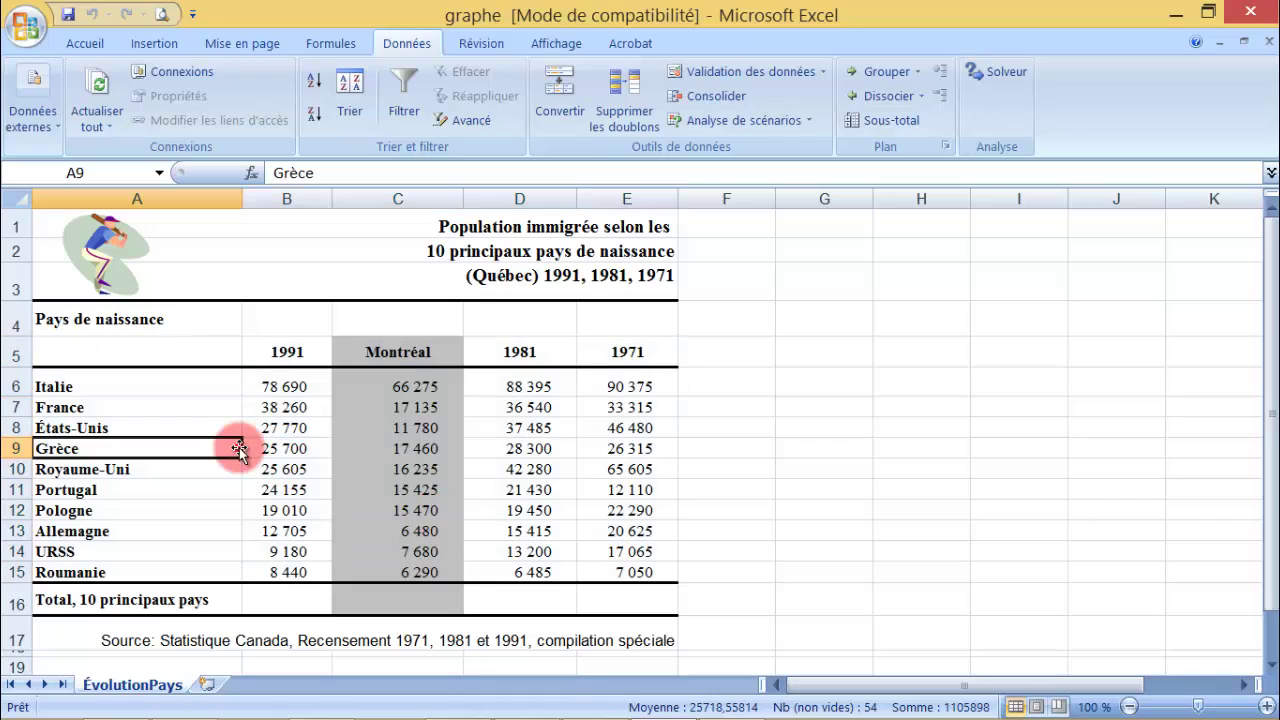
click(450, 430)
click(546, 552)
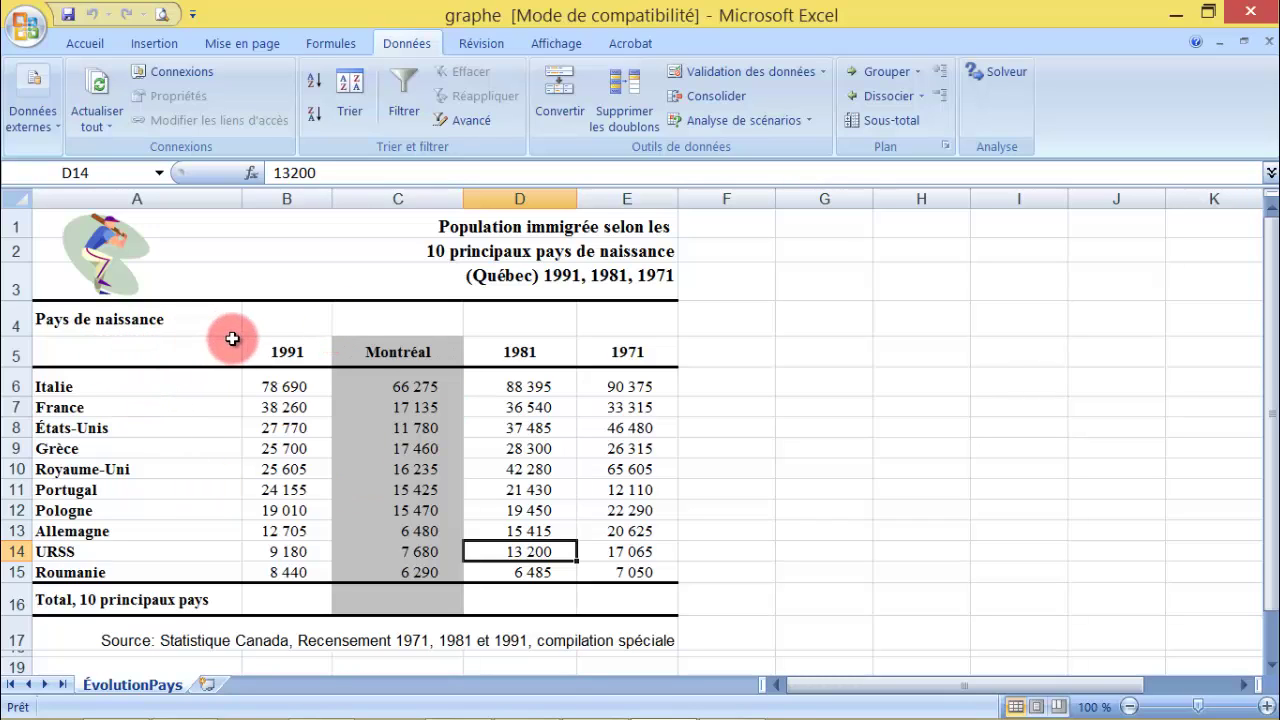
drag(84, 385, 69, 552)
click(286, 351)
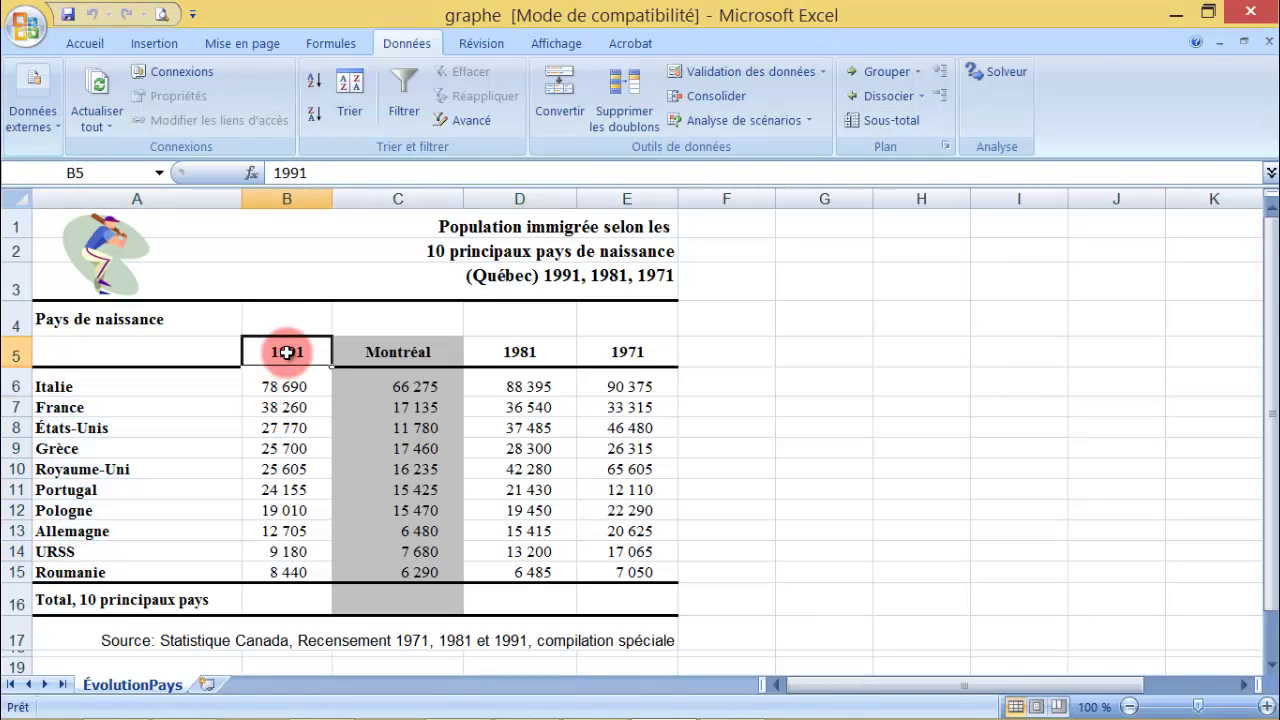
click(403, 352)
click(513, 351)
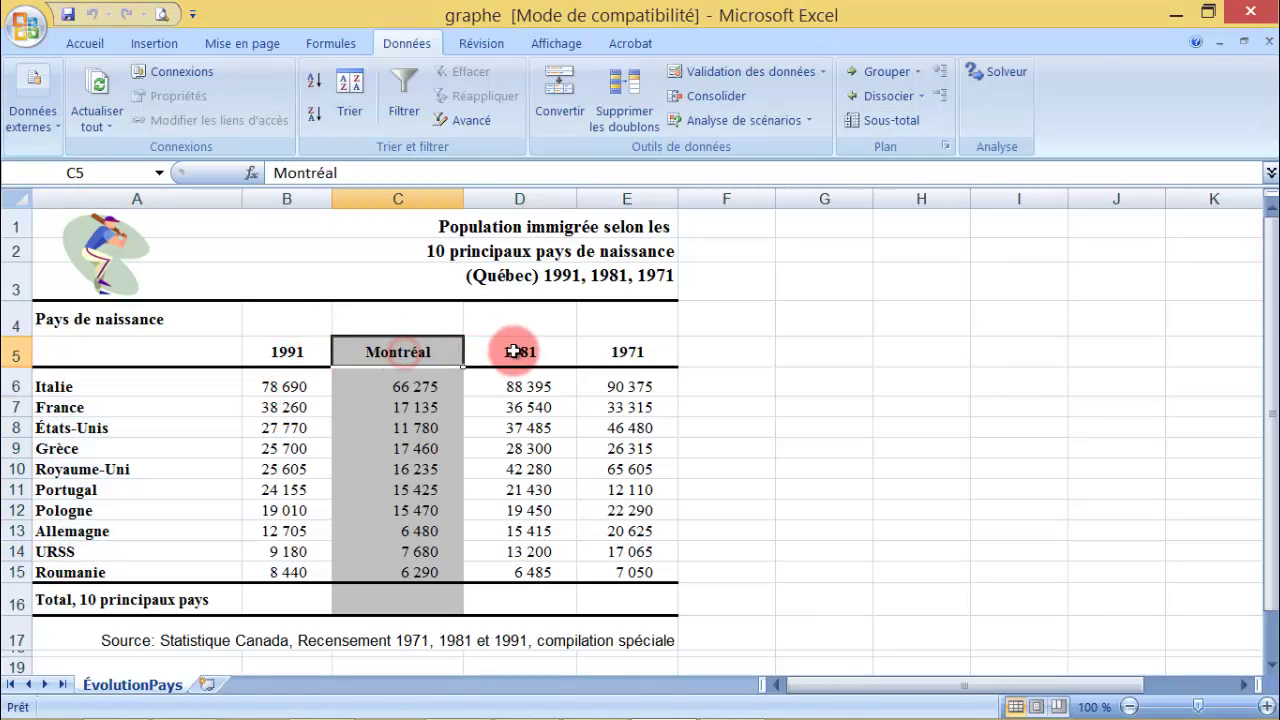
click(527, 354)
click(640, 355)
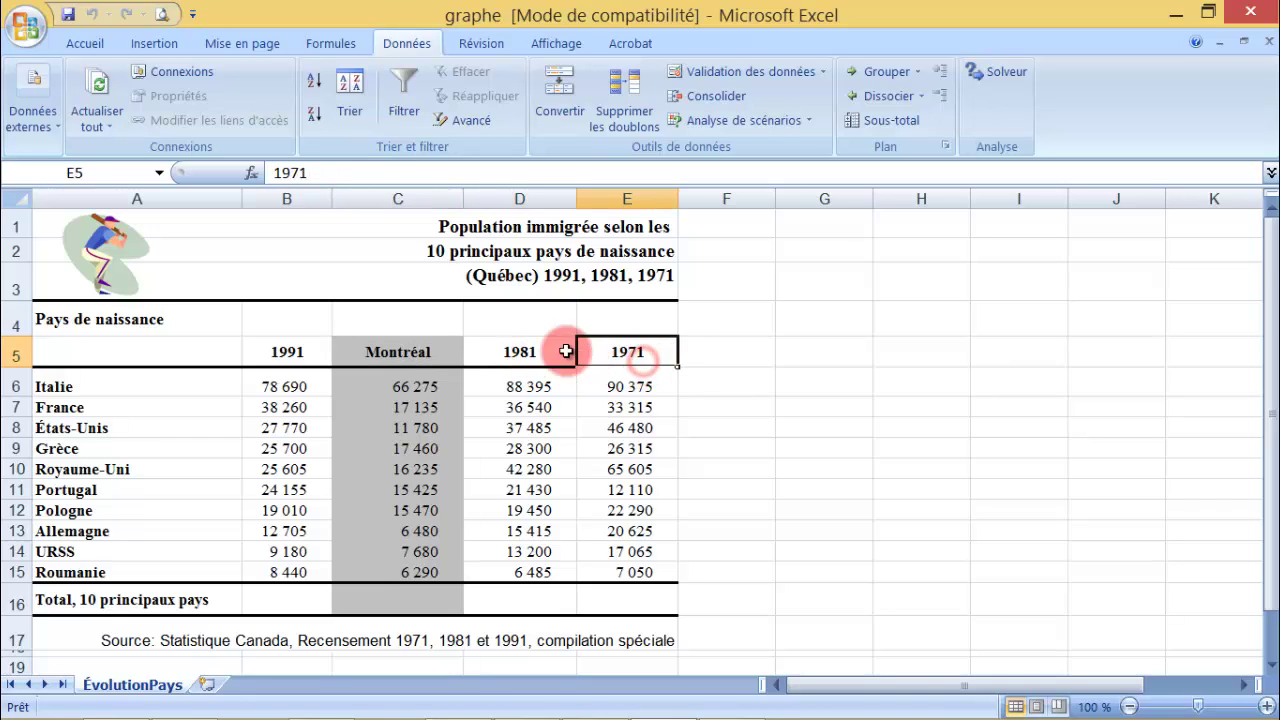
Select the table data with its headings, range A5:E15, as the source for a chart
drag(88, 353, 607, 569)
click(462, 120)
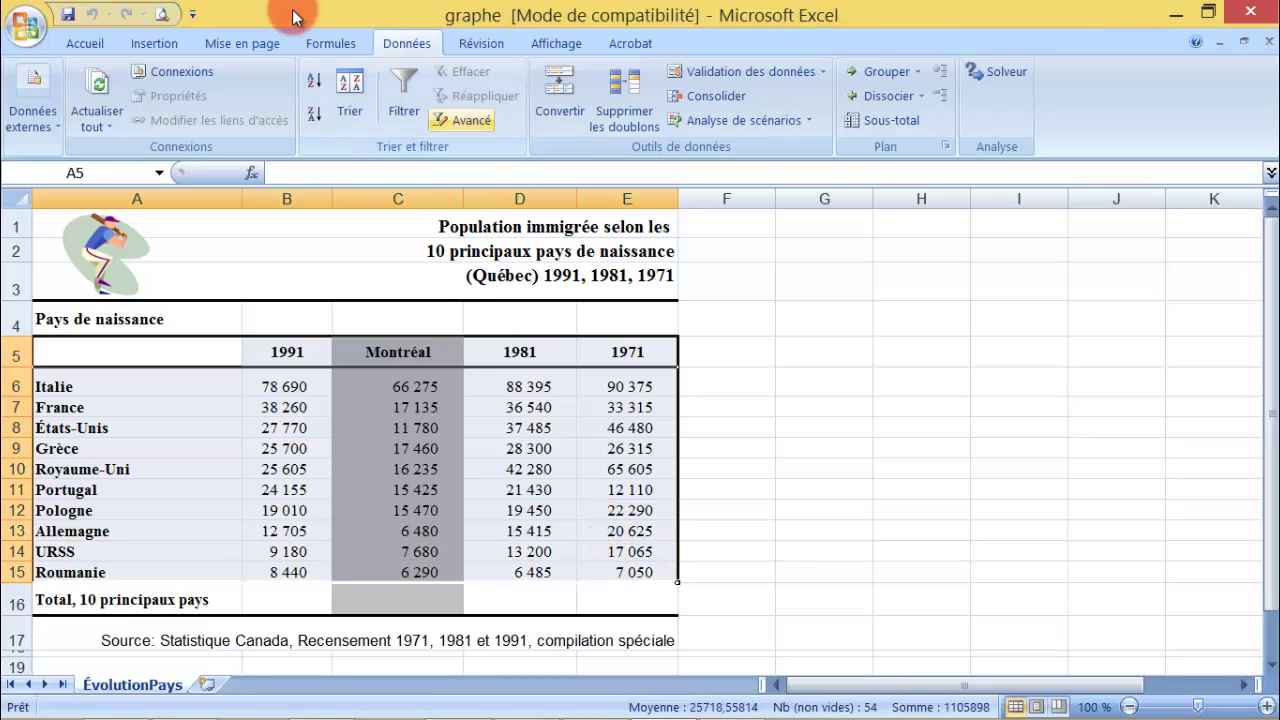
click(147, 45)
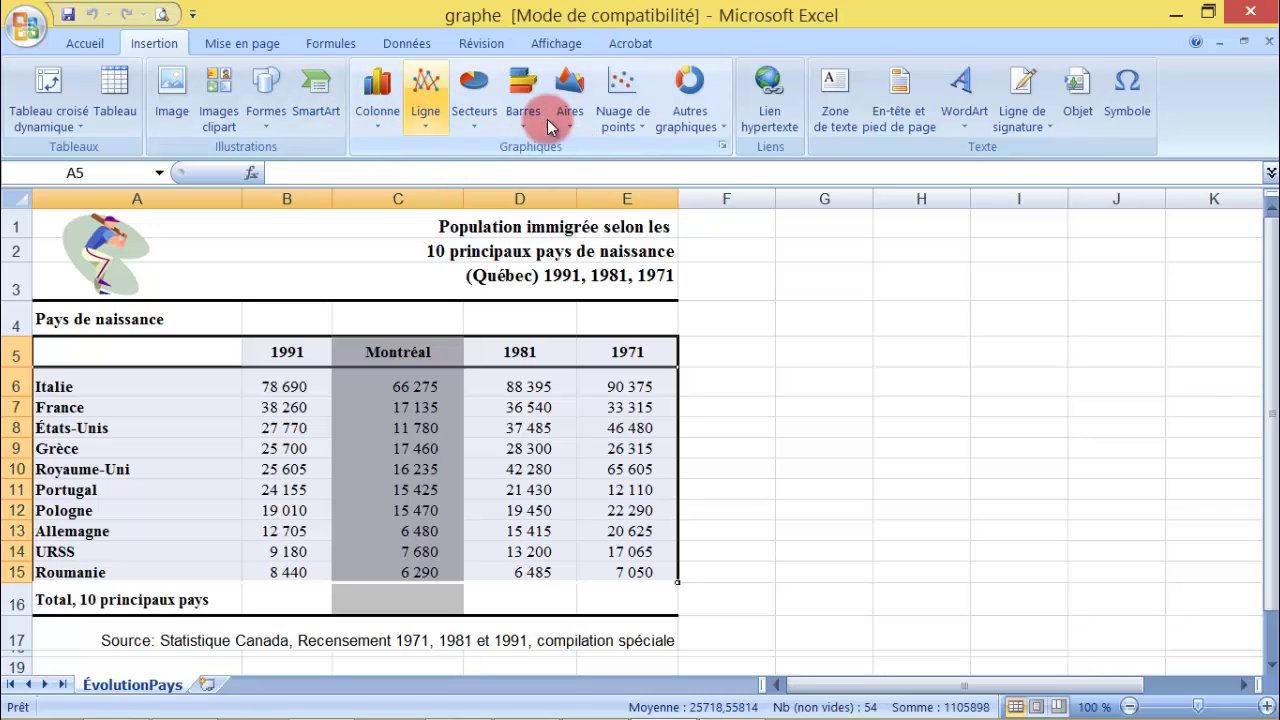
Review the available column, line, pie, bar, scatter and other chart types
click(383, 126)
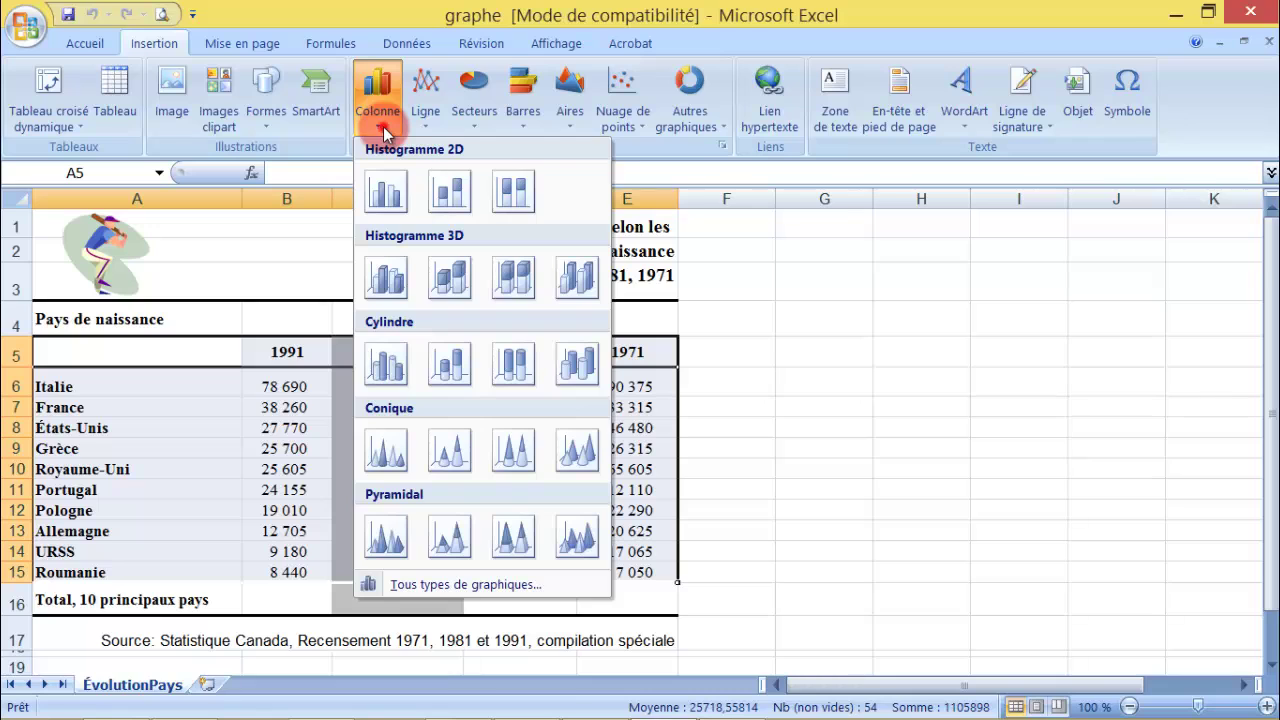
click(383, 126)
click(428, 125)
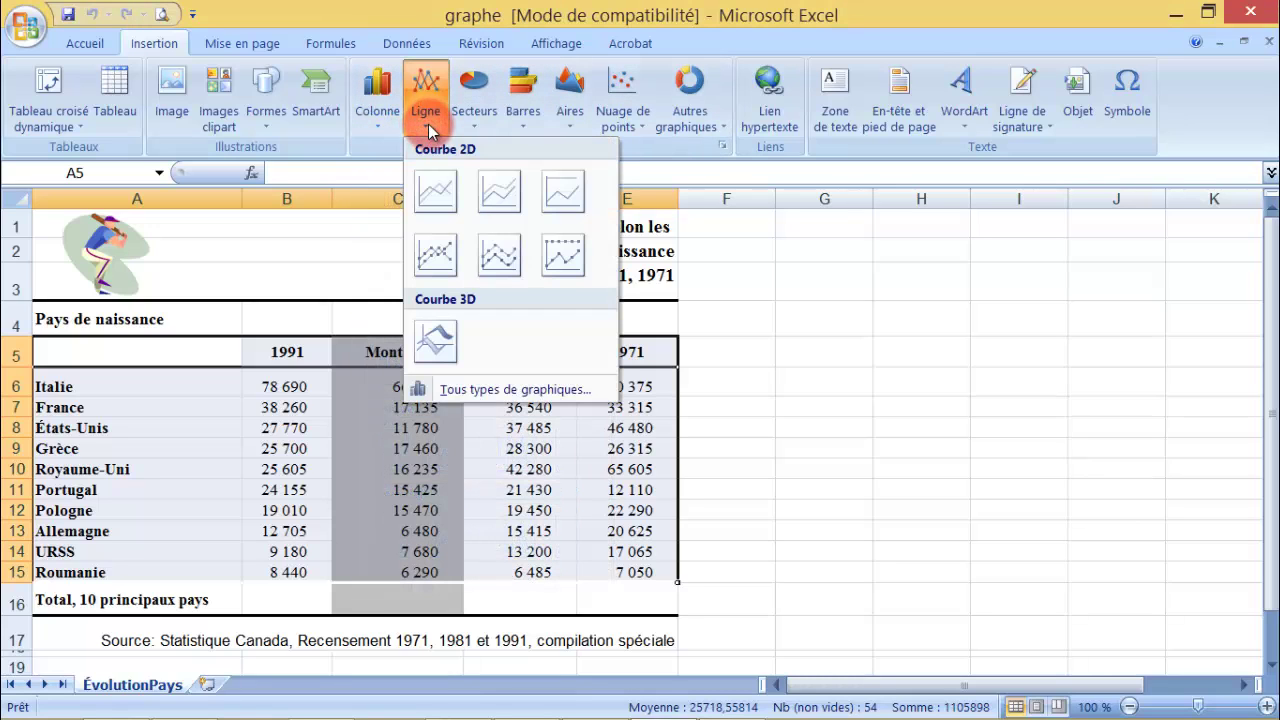
click(477, 123)
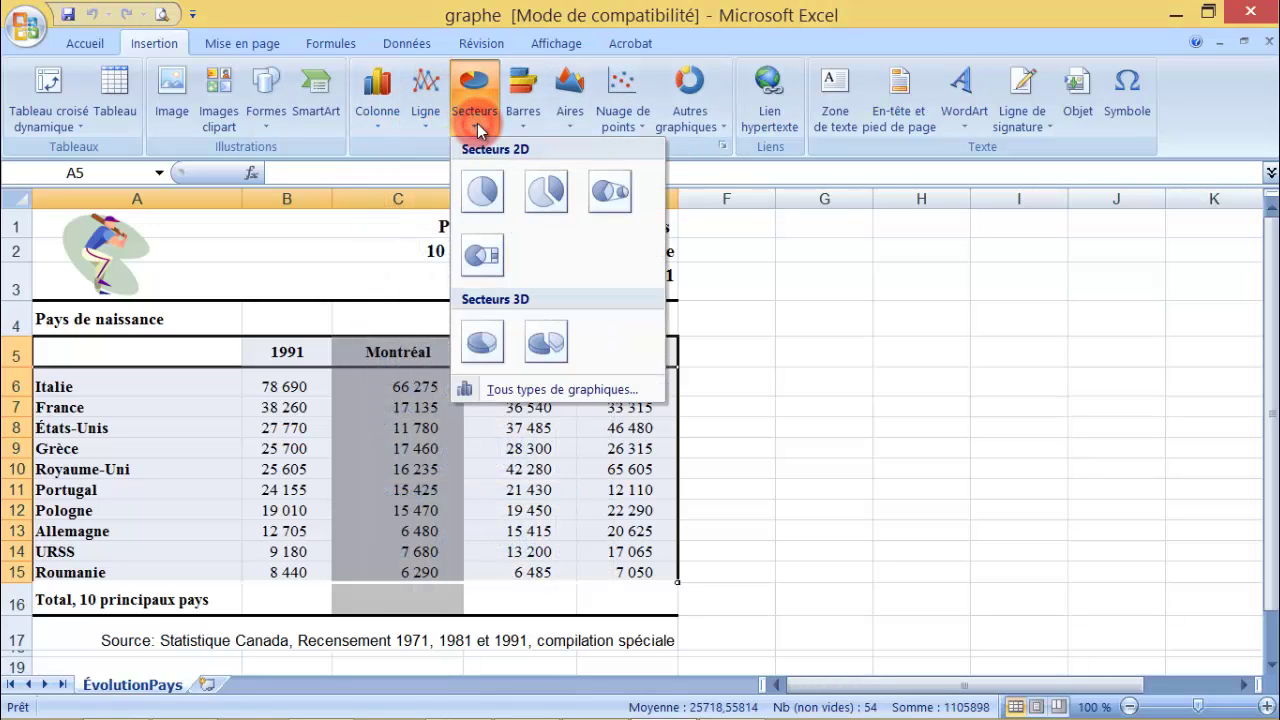
click(527, 127)
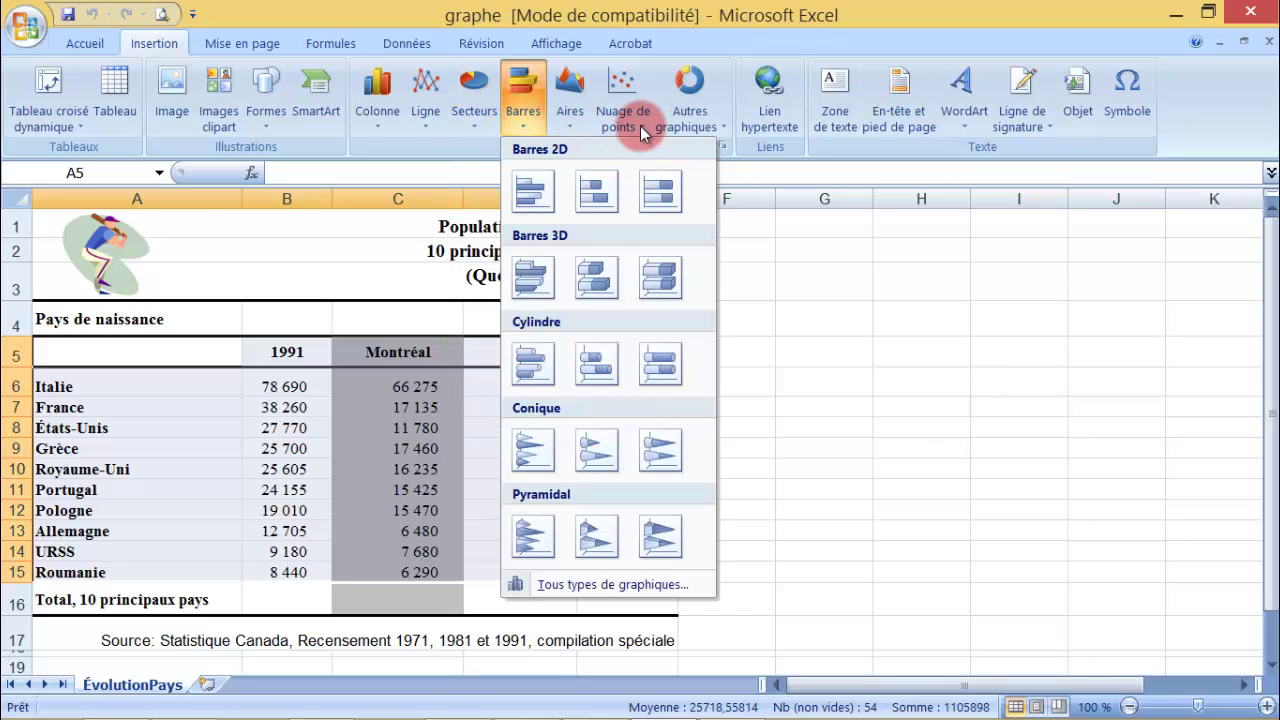
click(639, 126)
click(719, 127)
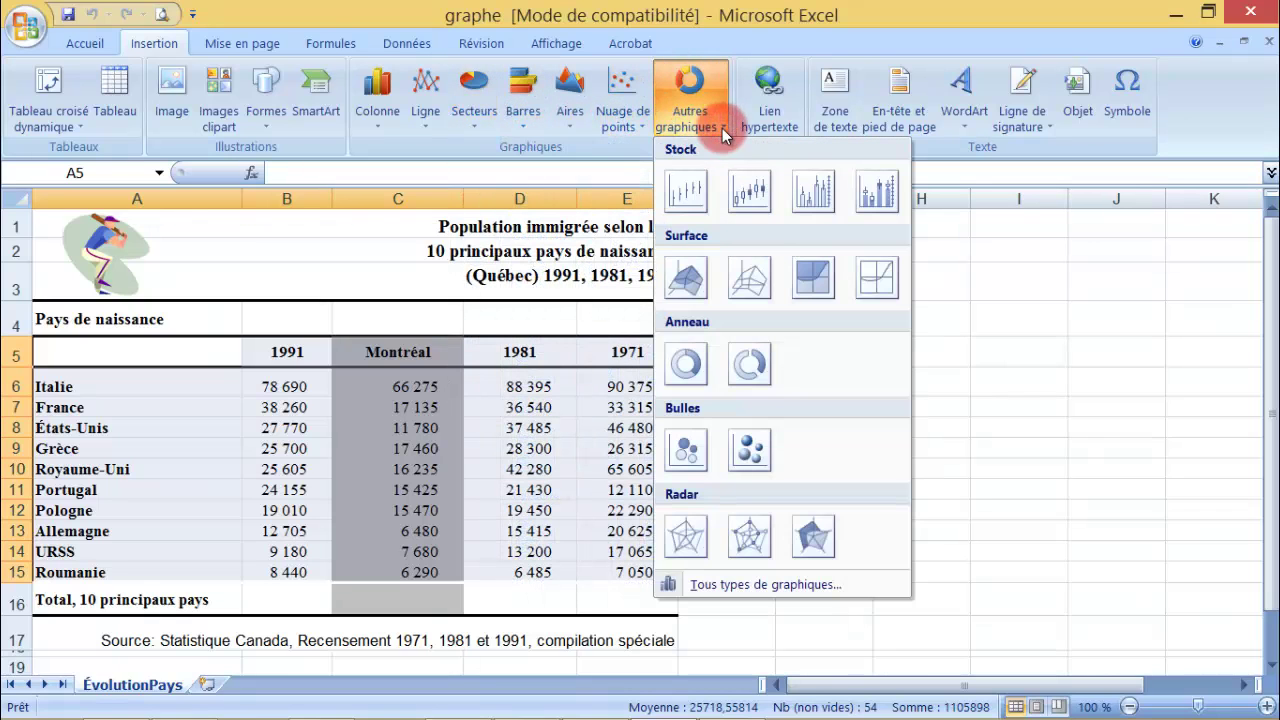
Insert a 2D stacked line chart with markers from the selected data and place it beside the table
click(426, 128)
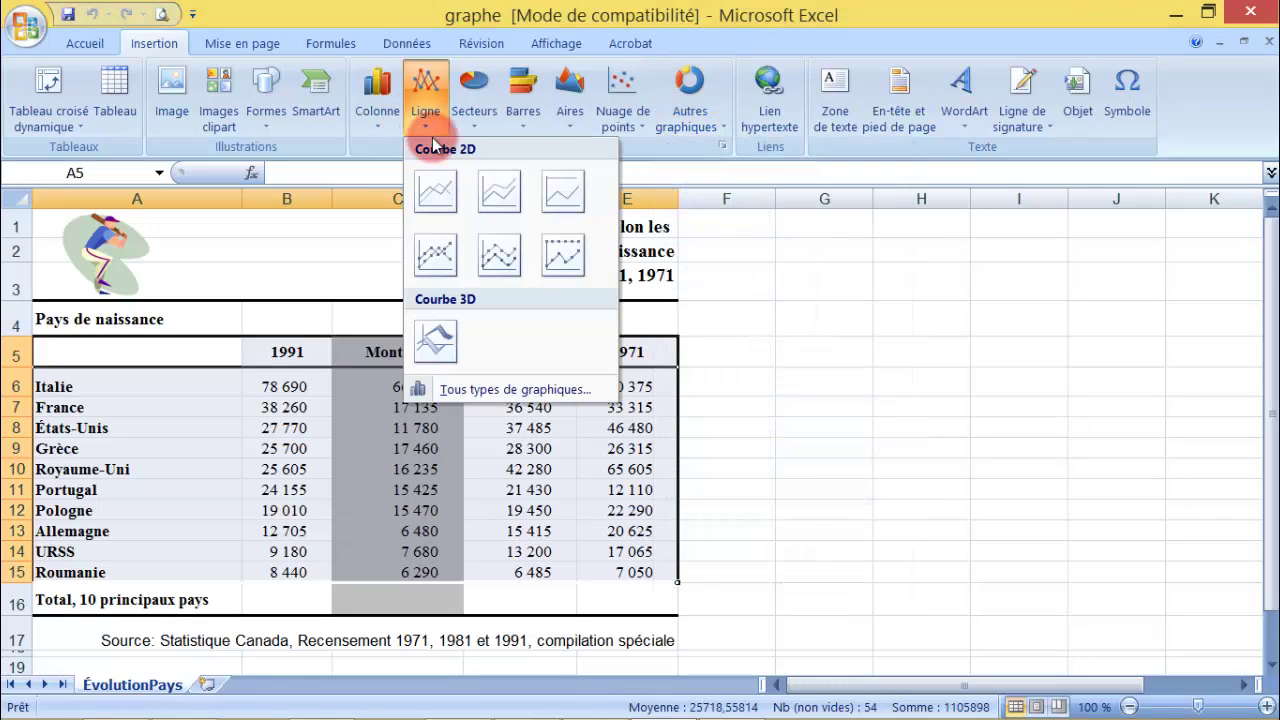
click(495, 257)
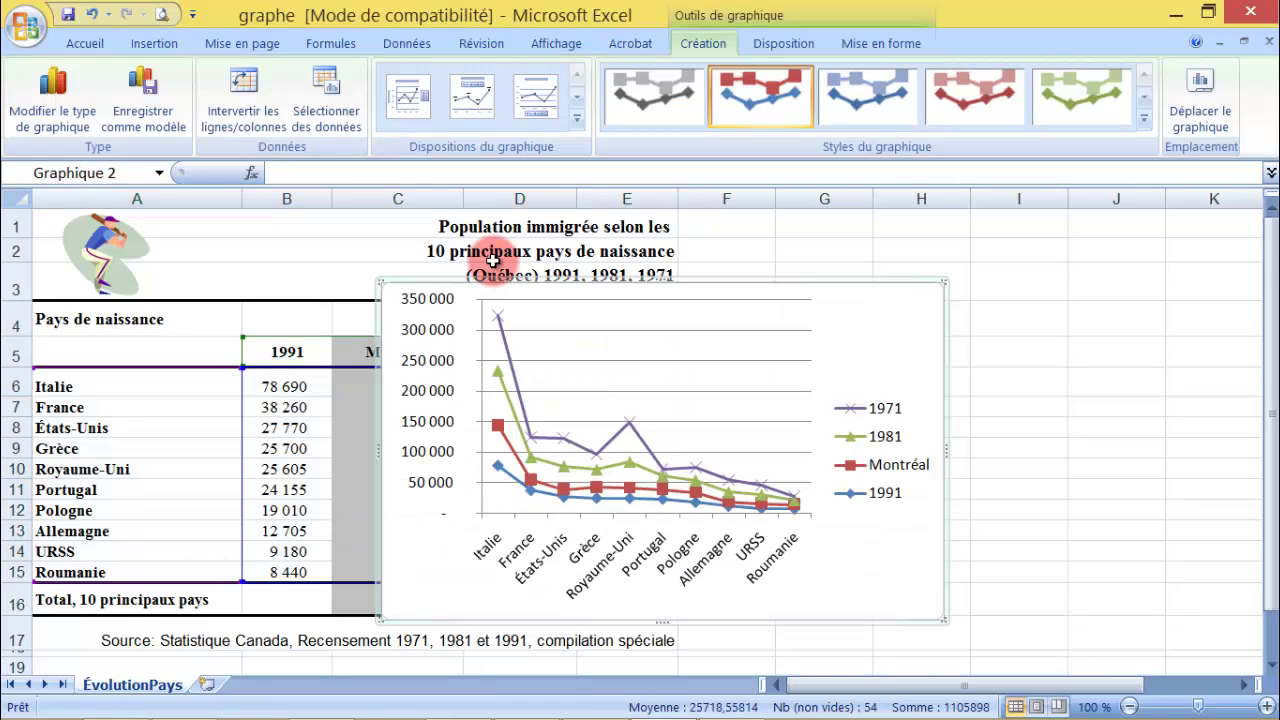
drag(731, 338, 769, 341)
drag(908, 335, 1199, 301)
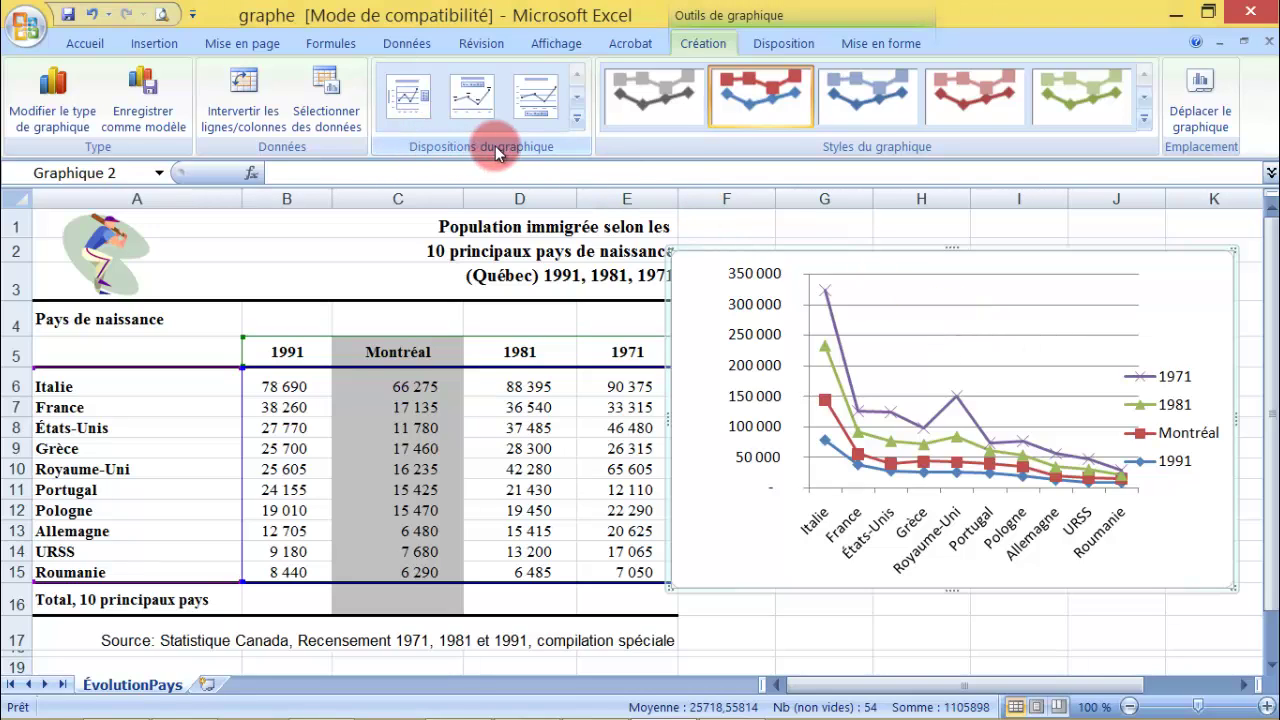
Apply the first chart layout, with a chart title, a vertical axis title and a legend beside the plot
click(577, 119)
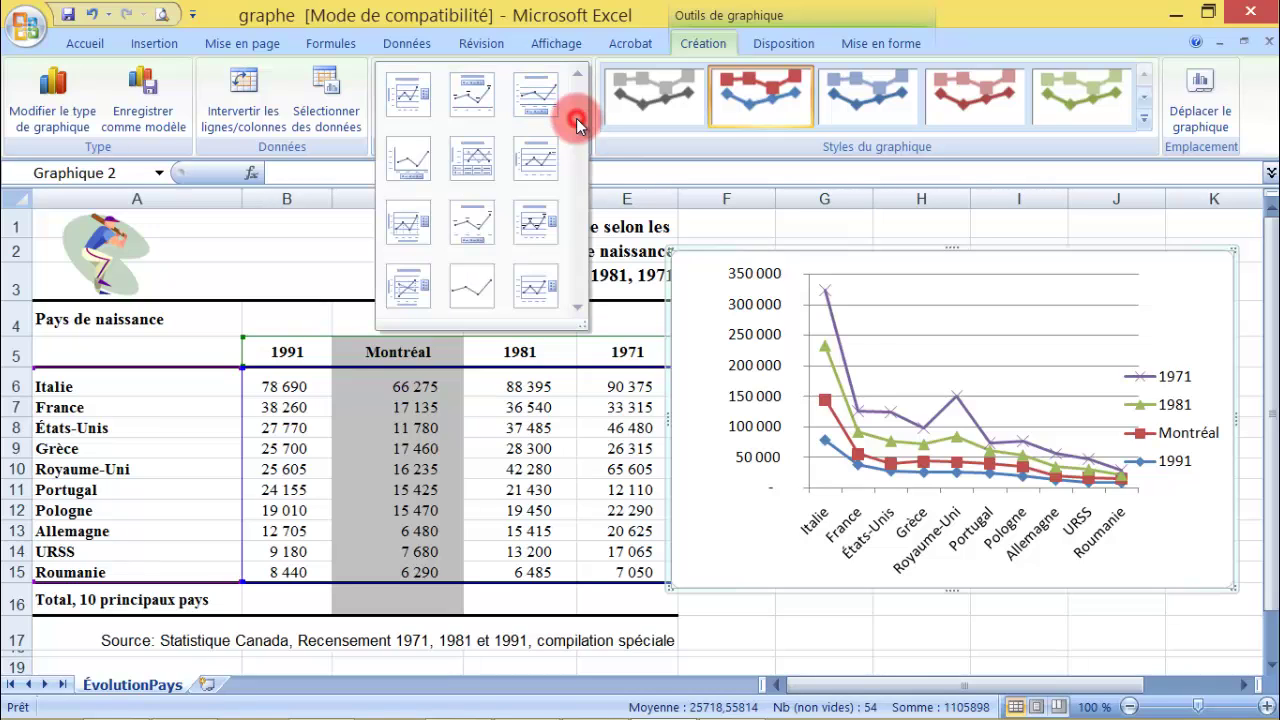
click(422, 90)
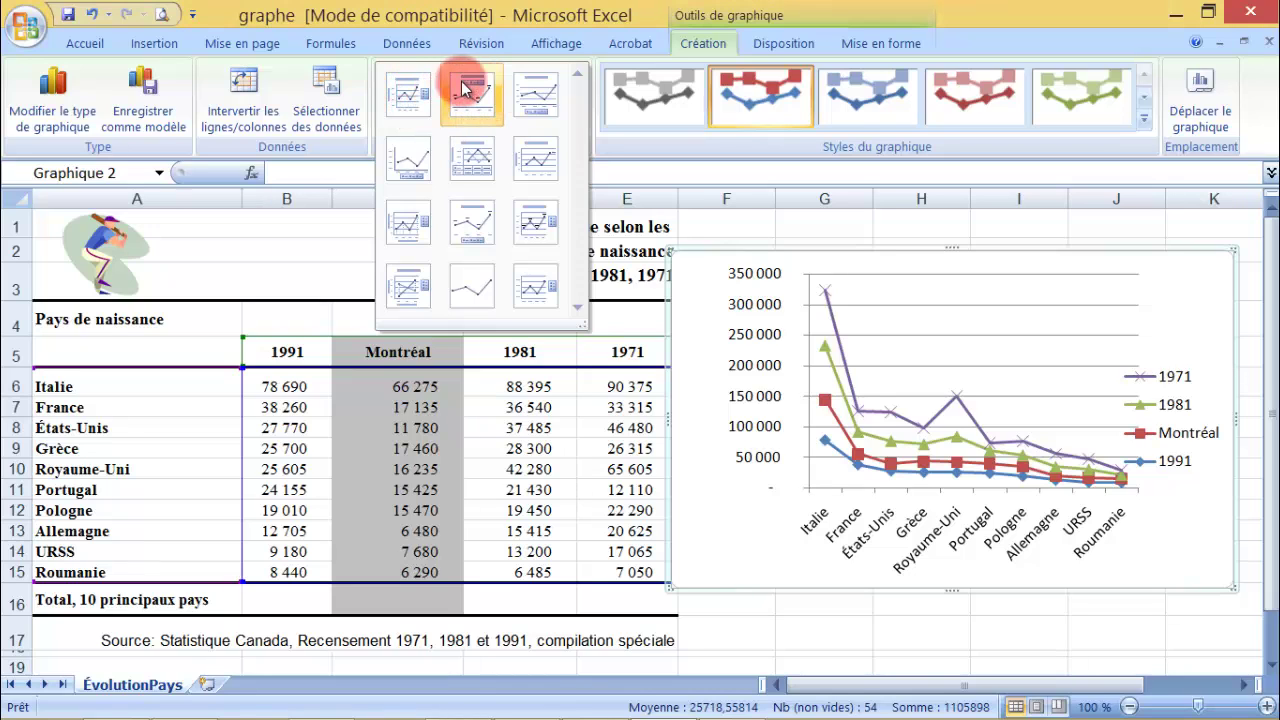
click(477, 103)
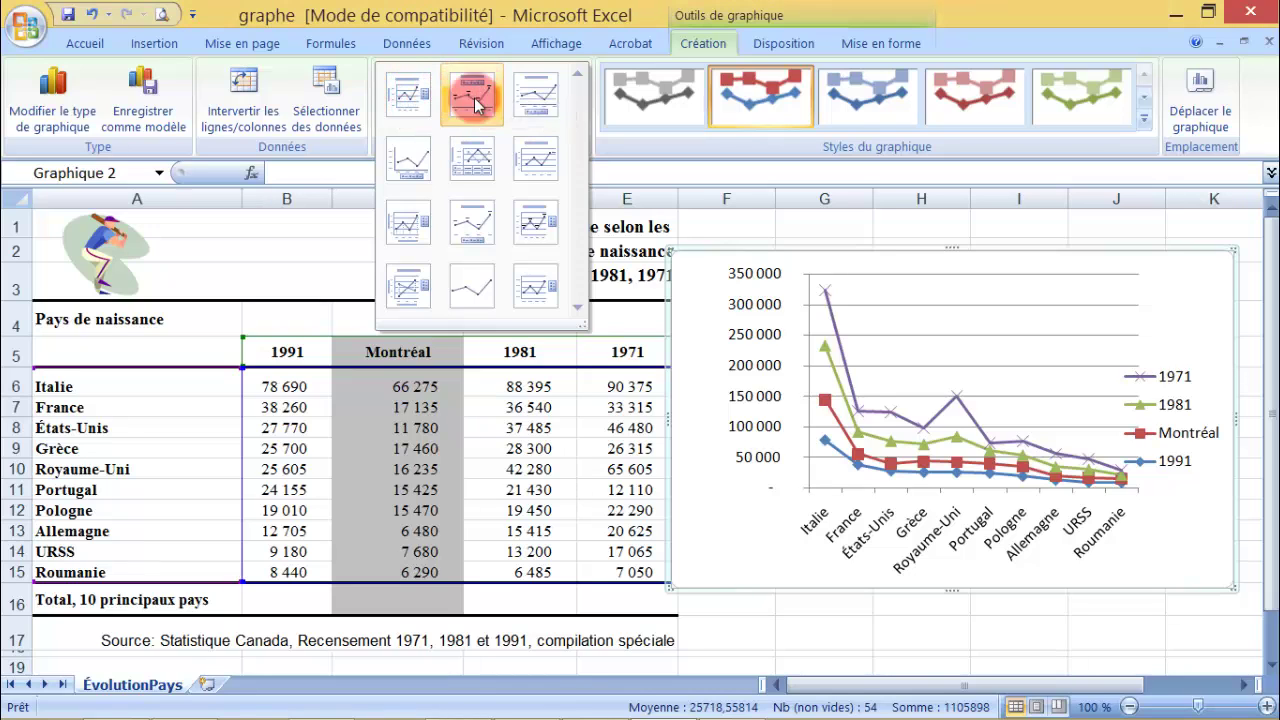
click(401, 93)
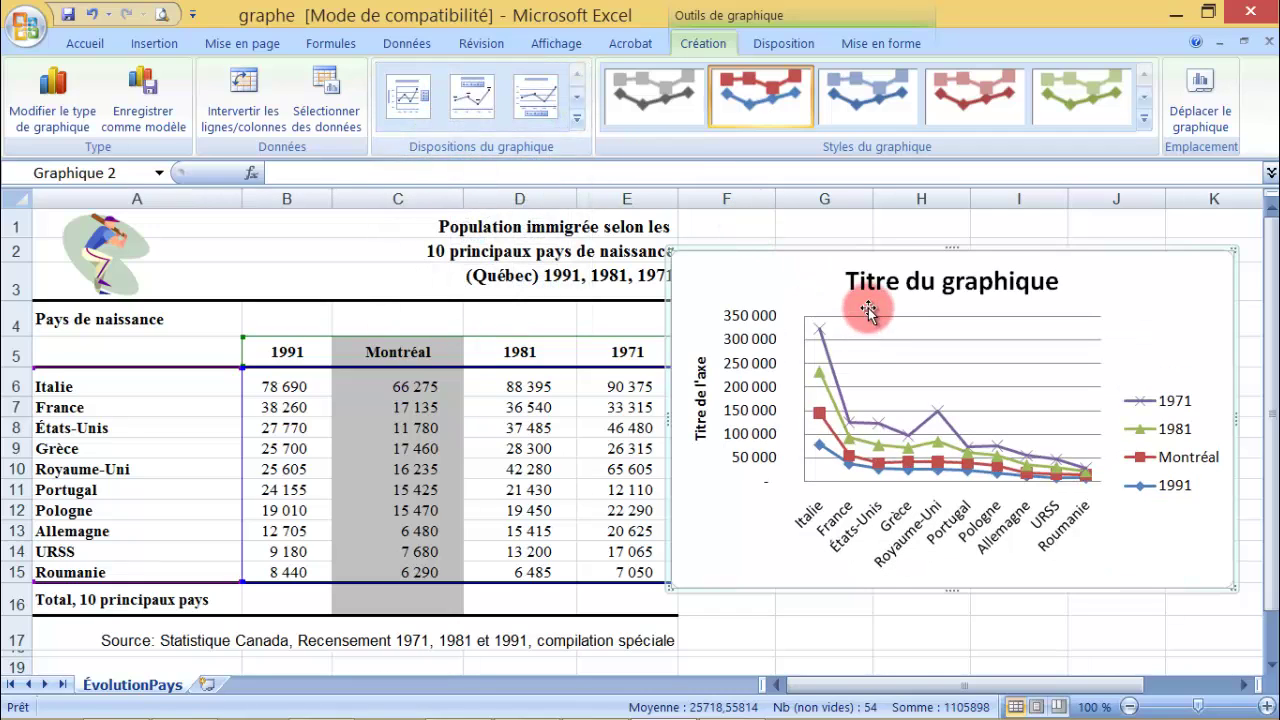
Replace the chart's placeholder title with "immigration"
click(870, 282)
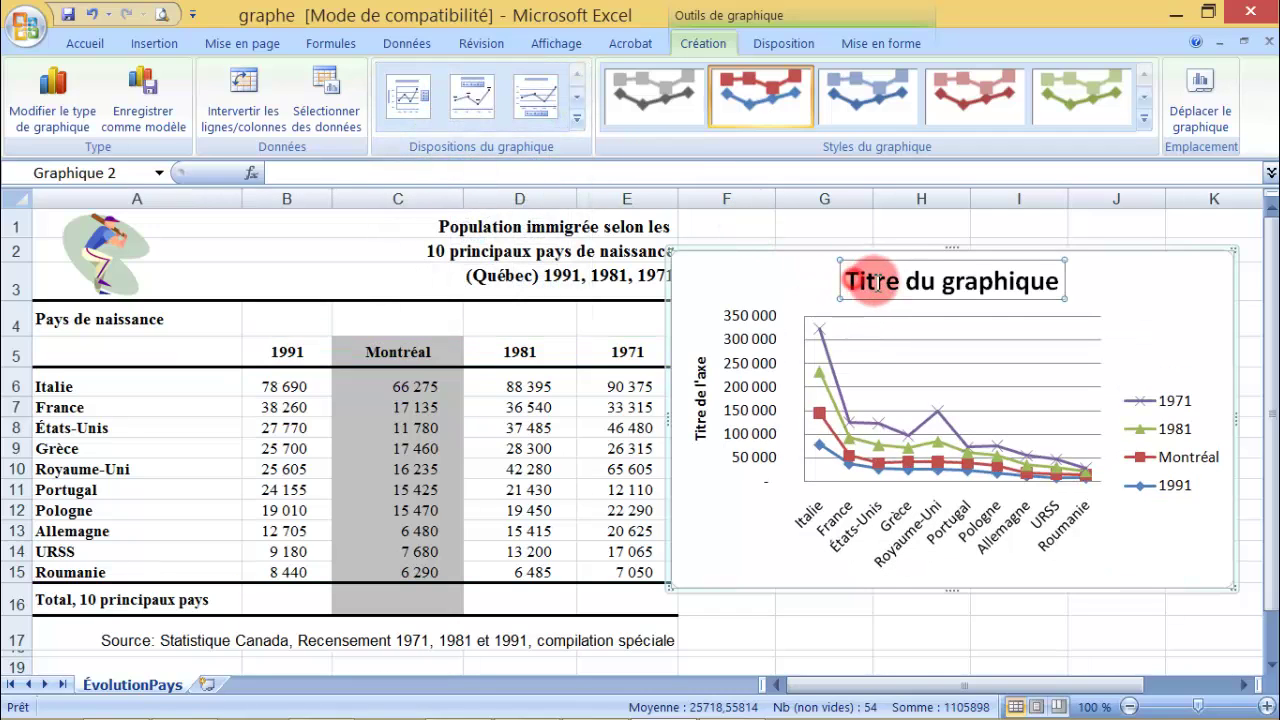
drag(872, 282, 995, 288)
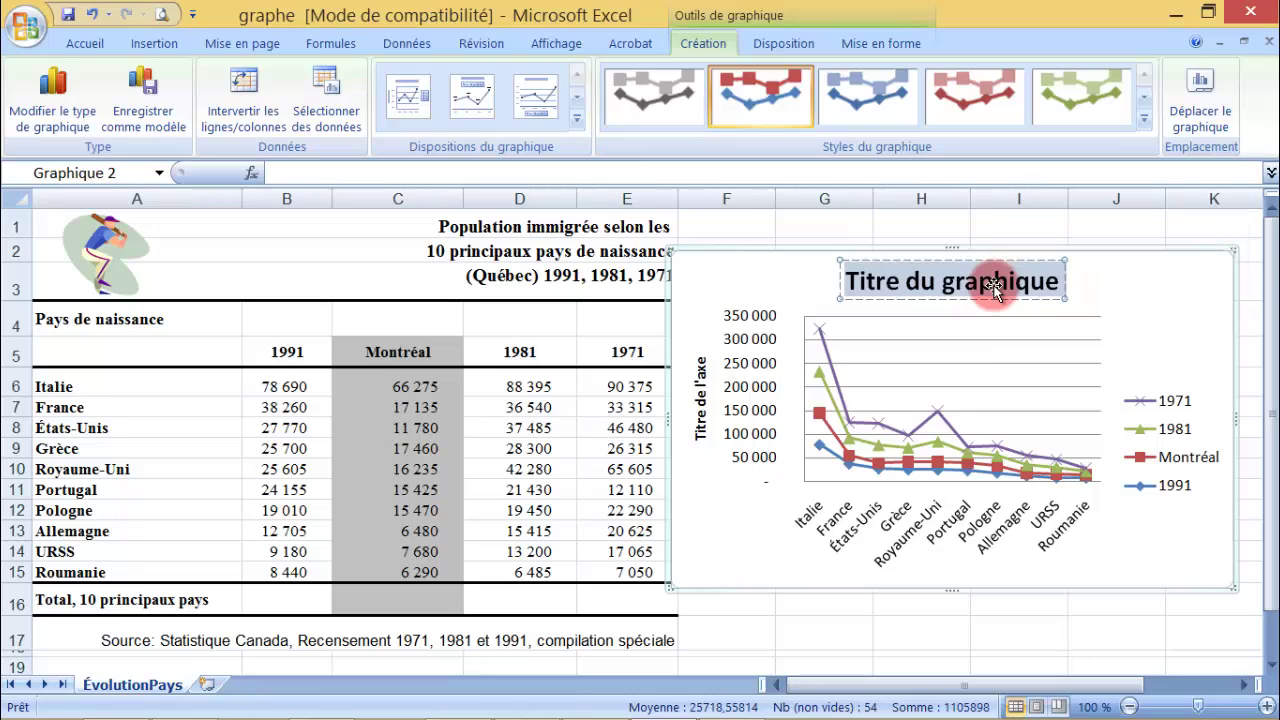
key(Delete)
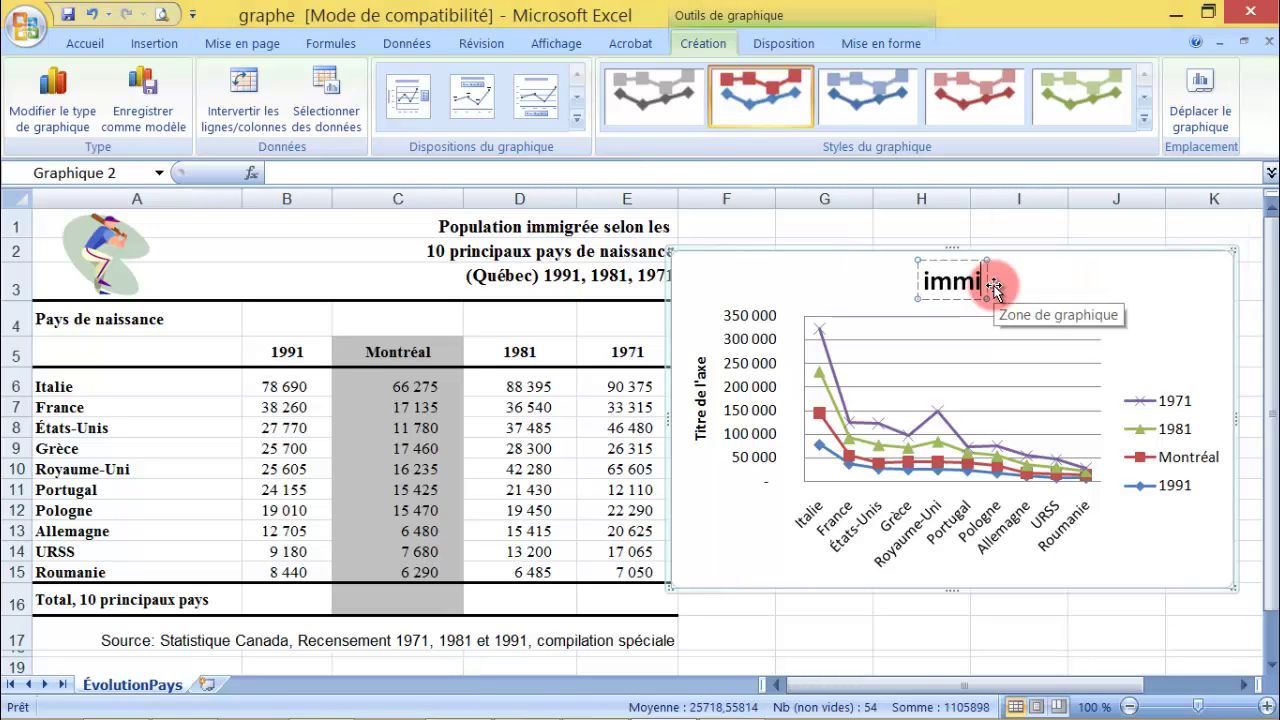
text(immigration)
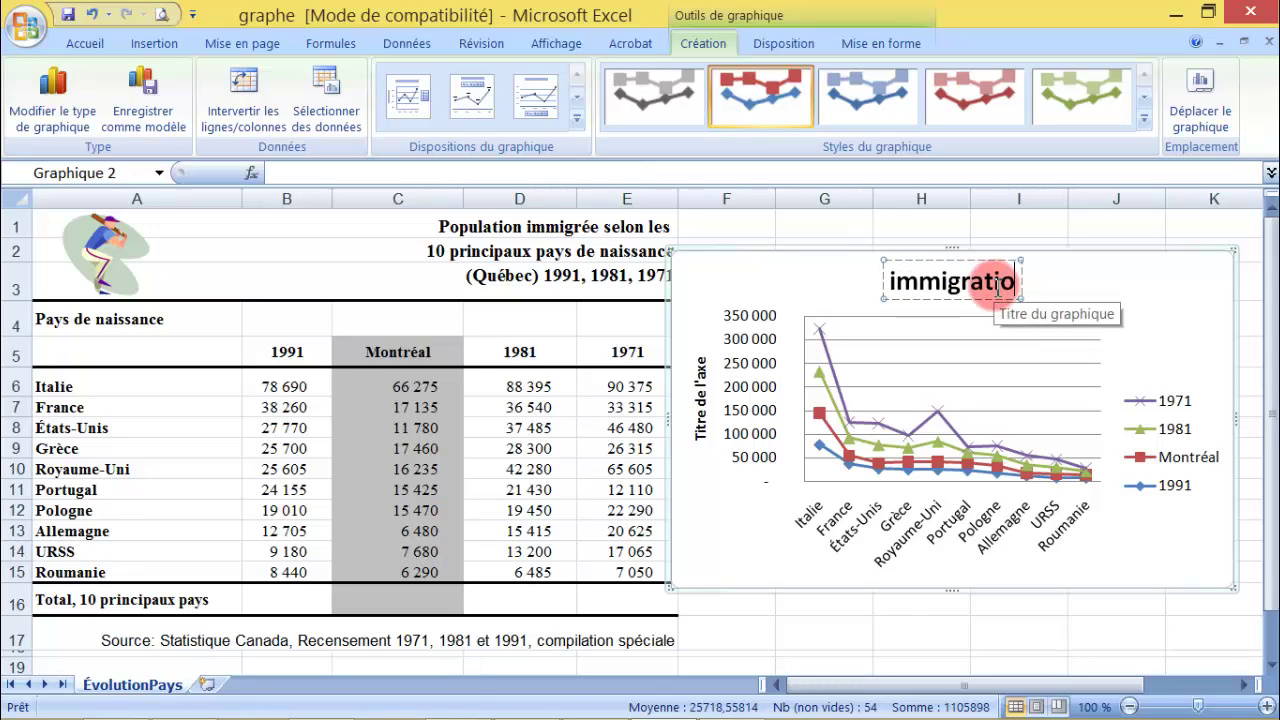
click(1098, 408)
click(1199, 334)
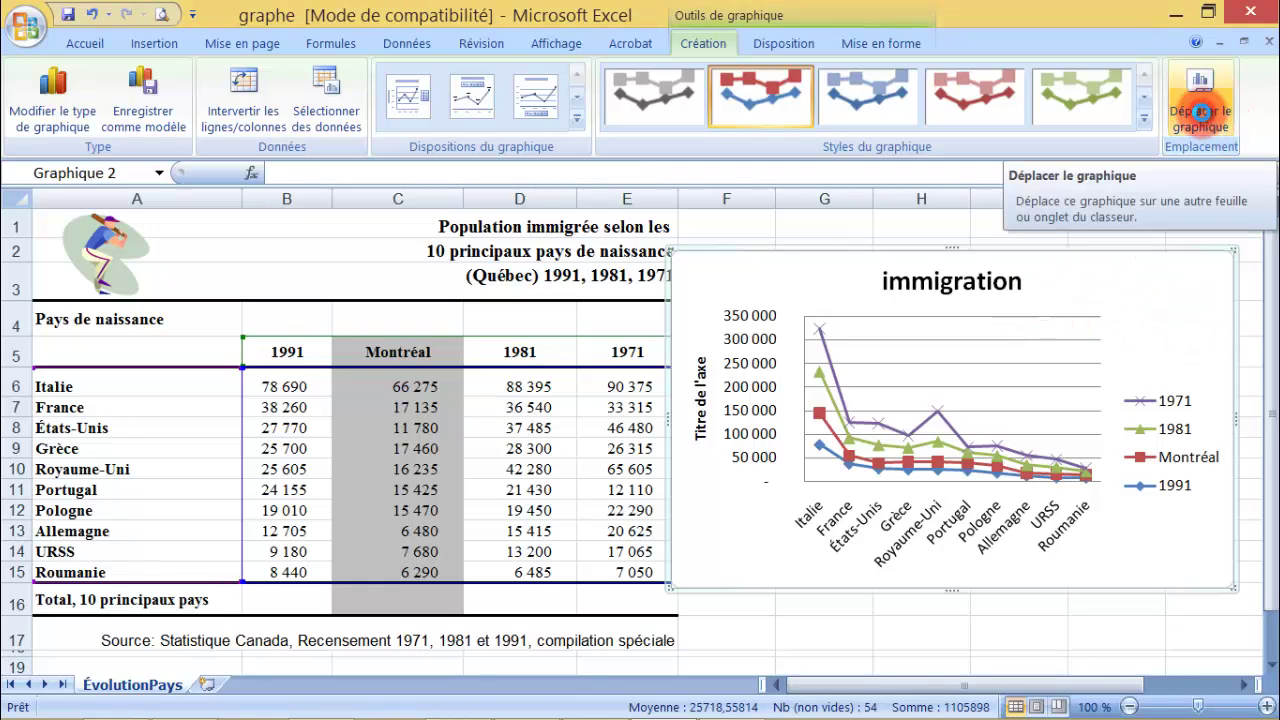
Move the chart to its own new sheet, and check both the ÉvolutionPays data sheet and the chart sheet
click(1205, 120)
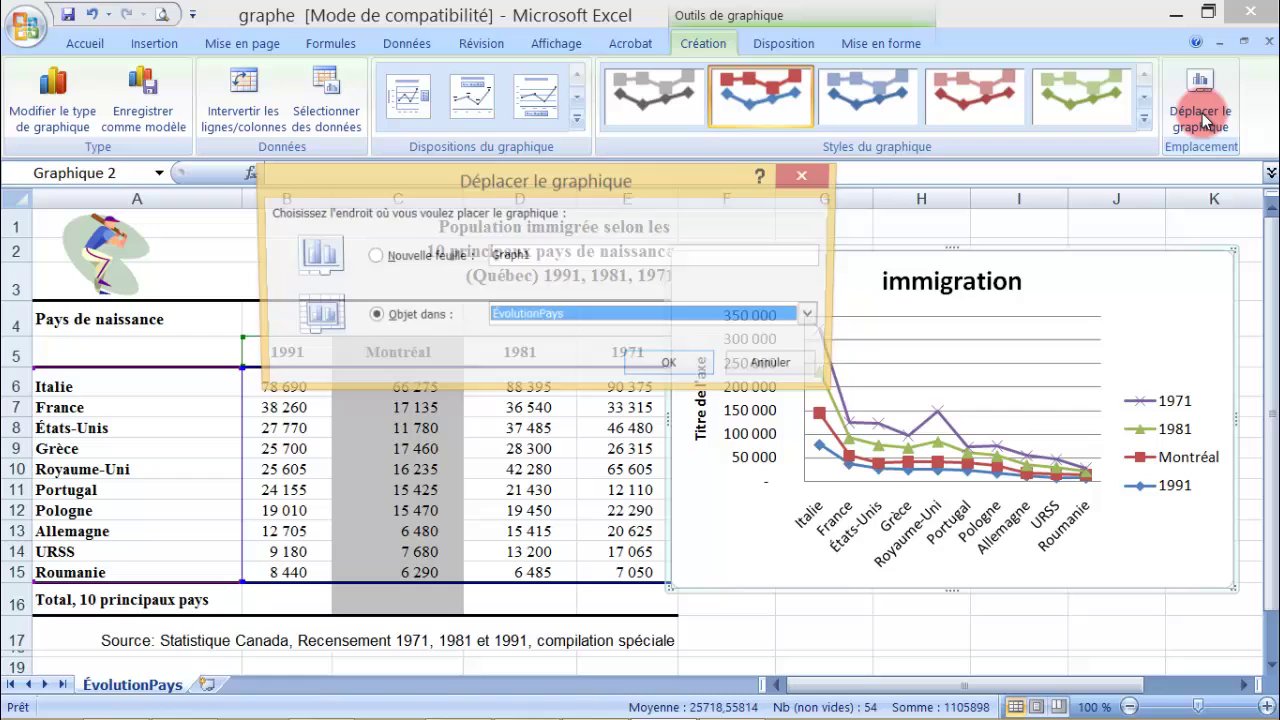
click(403, 255)
click(668, 365)
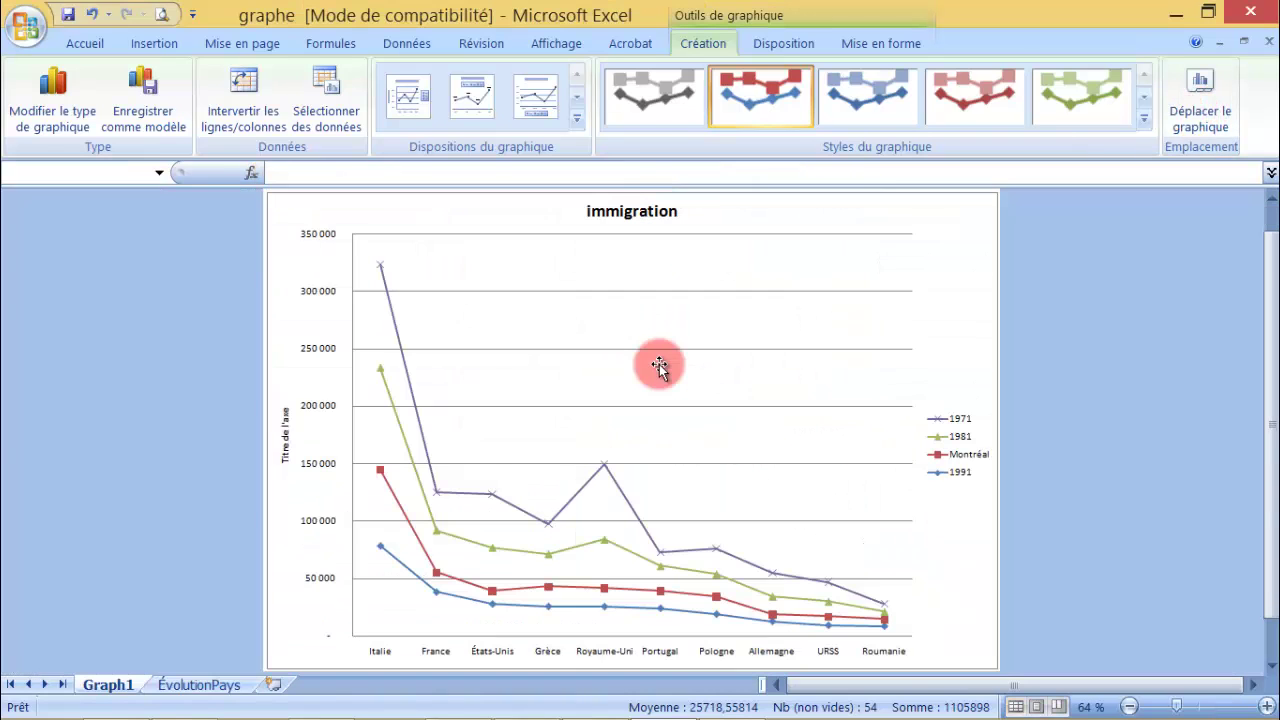
click(180, 684)
click(122, 684)
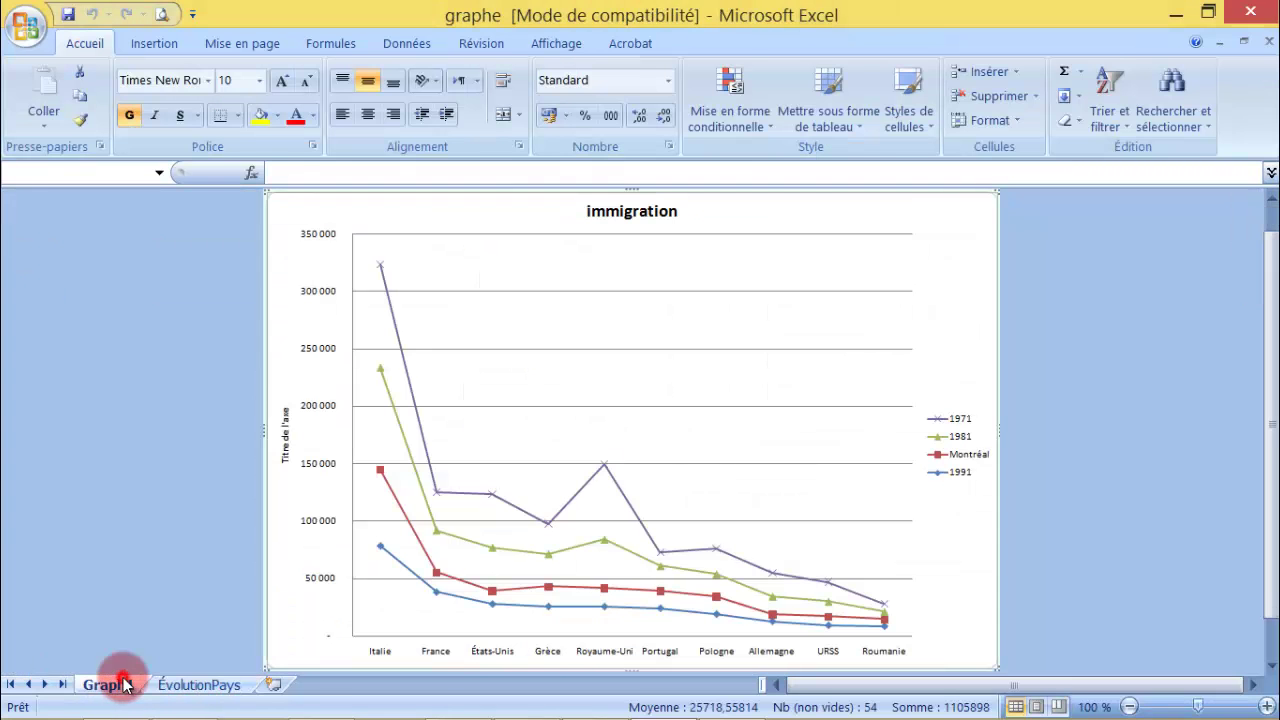
Set the 1991 value for Grèce to 150000 on the ÉvolutionPays sheet and check the chart on Graph1
click(197, 687)
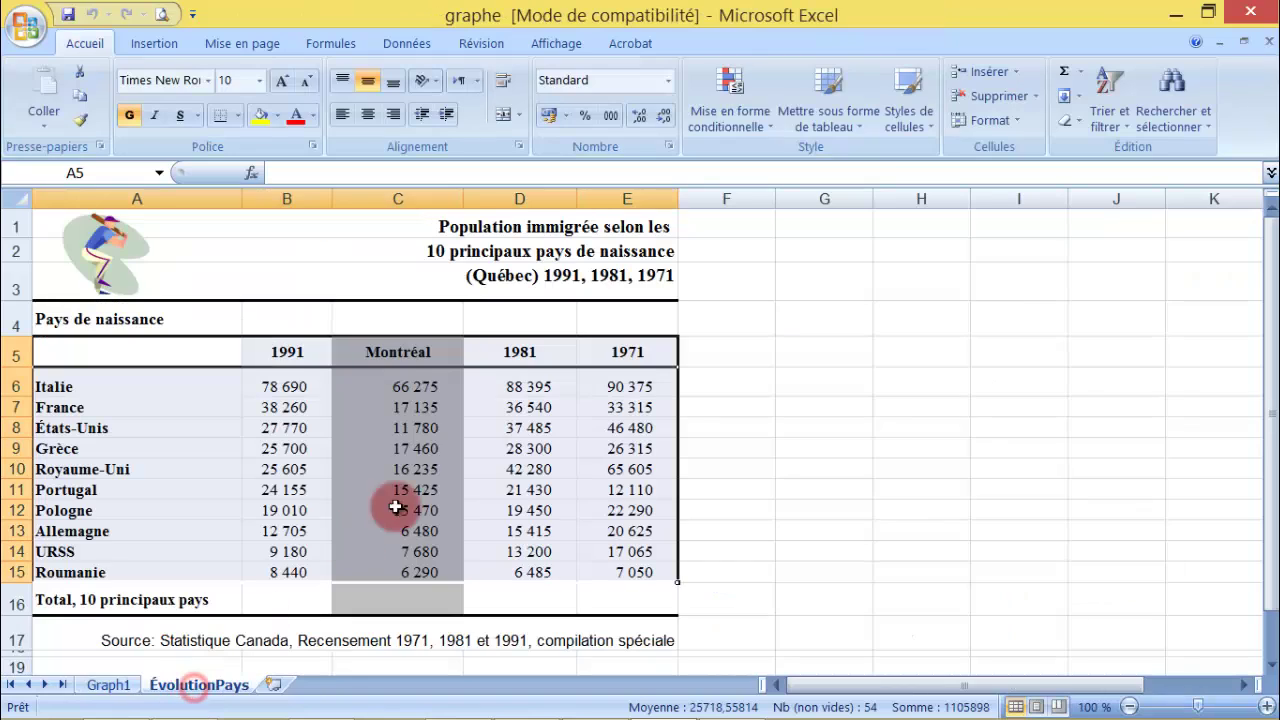
click(270, 451)
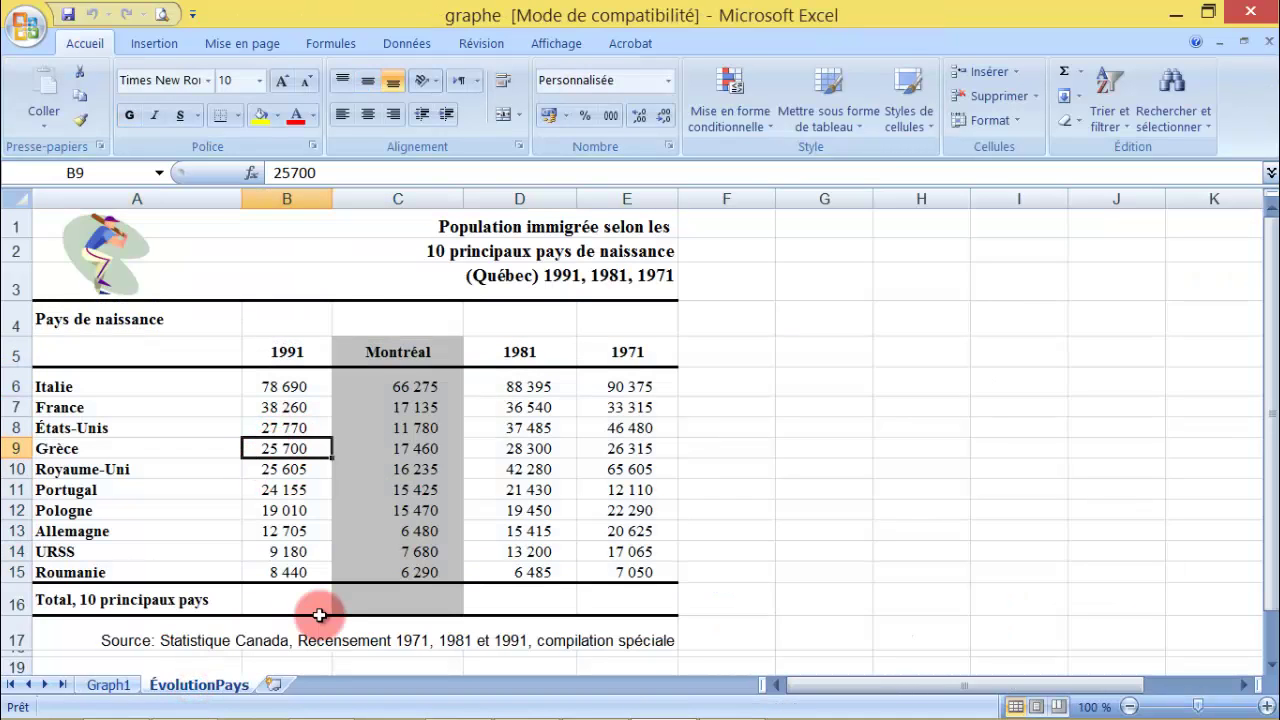
text(15)
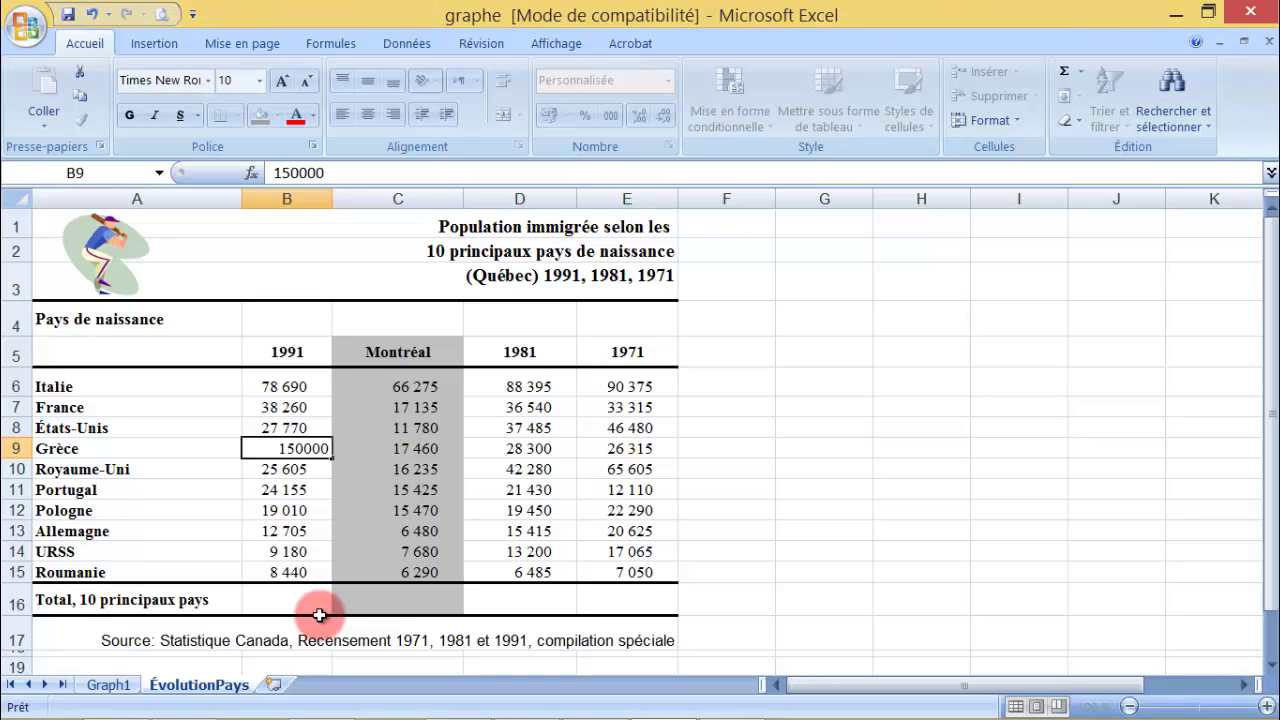
key(Return)
click(110, 685)
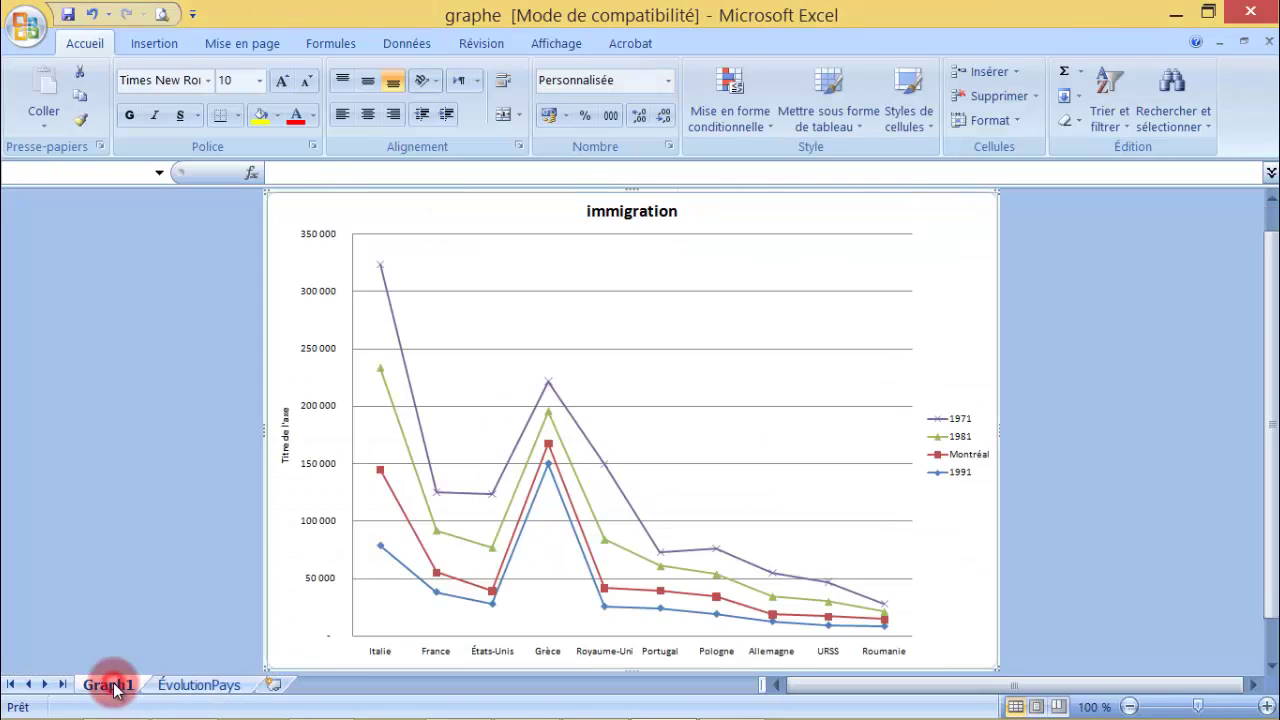
click(397, 520)
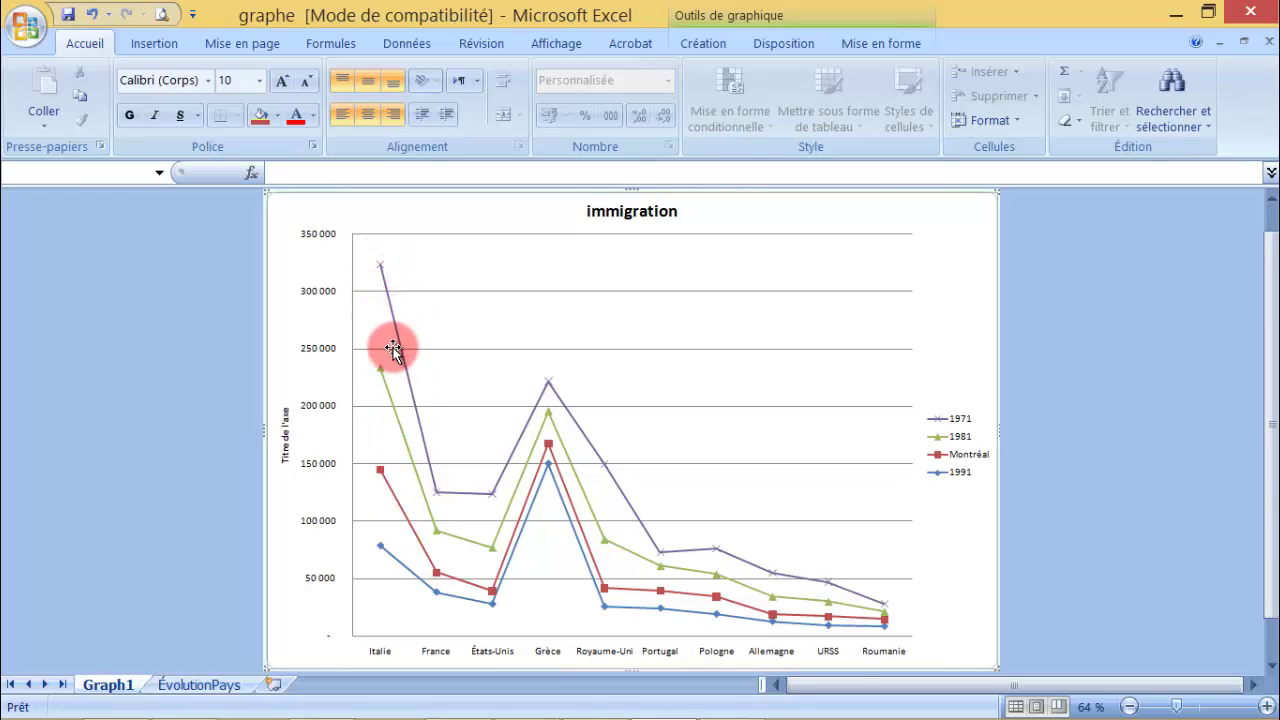
Undo the last change to the 1991 value for Grèce on the ÉvolutionPays sheet
click(195, 686)
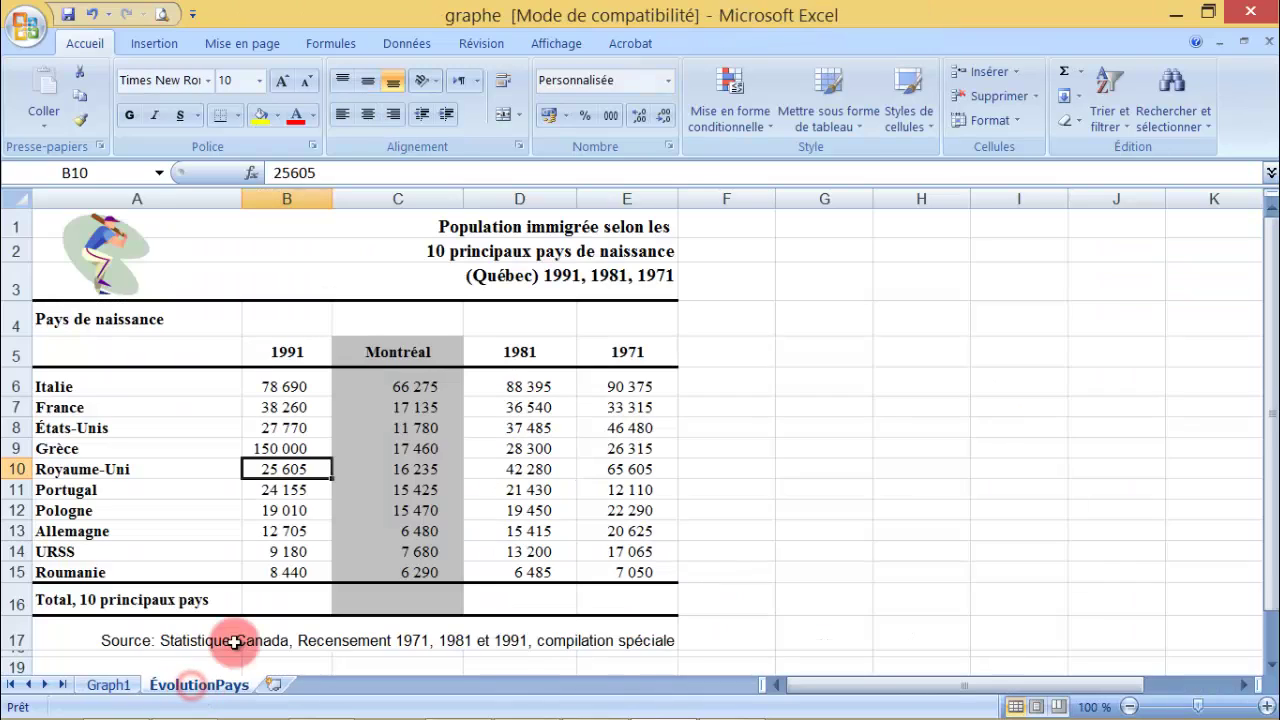
click(95, 17)
click(482, 345)
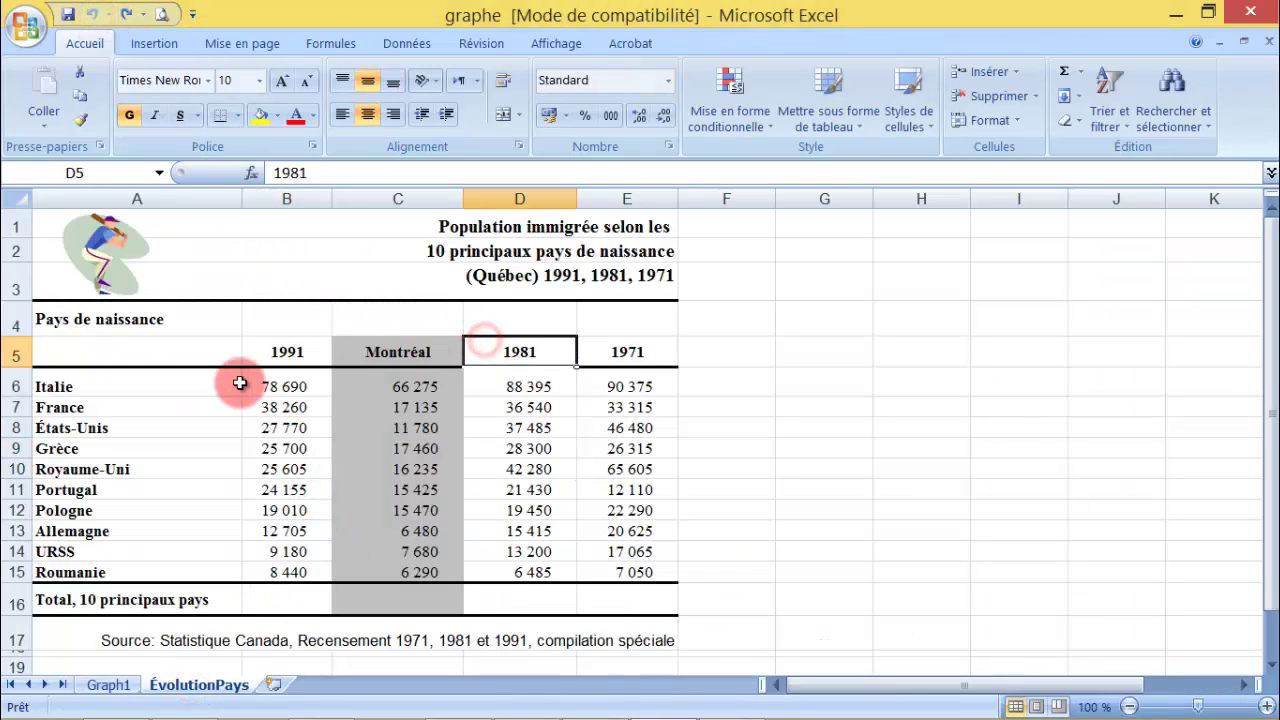
Insert a 3D pie chart of the 1991 values by country from A5:B15 and place it beside the table
click(114, 345)
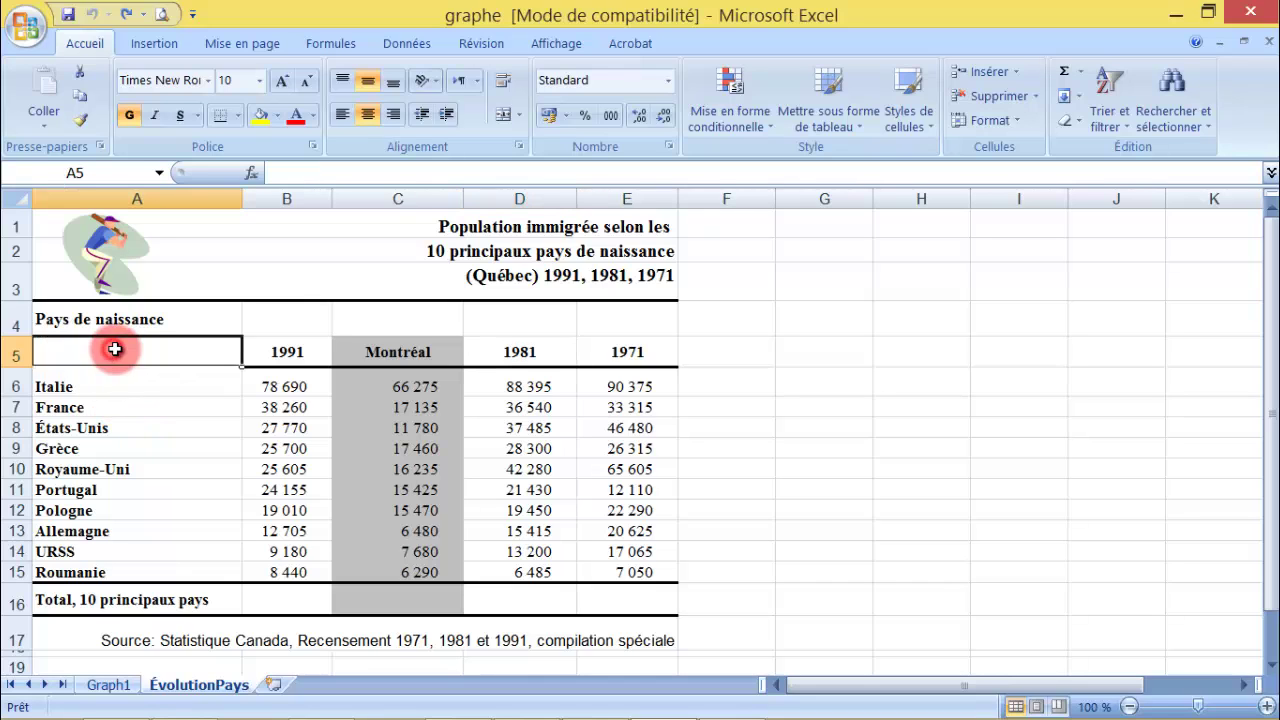
drag(245, 362, 285, 568)
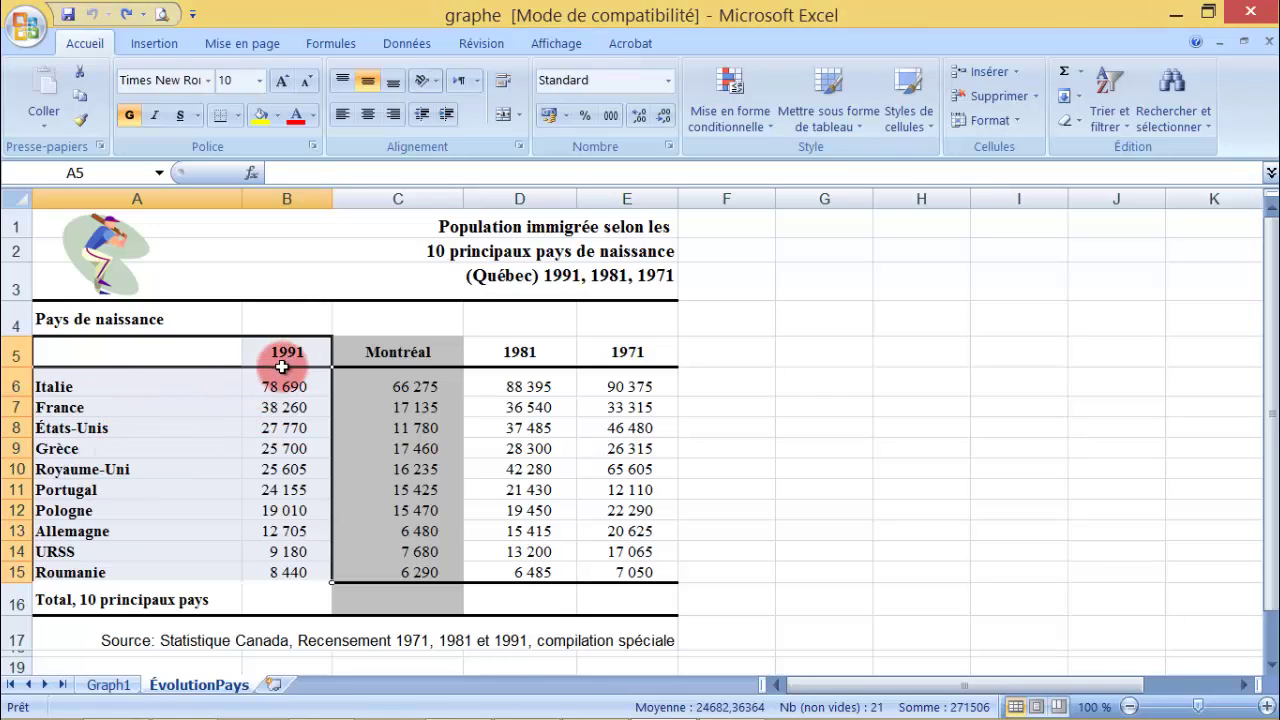
click(175, 47)
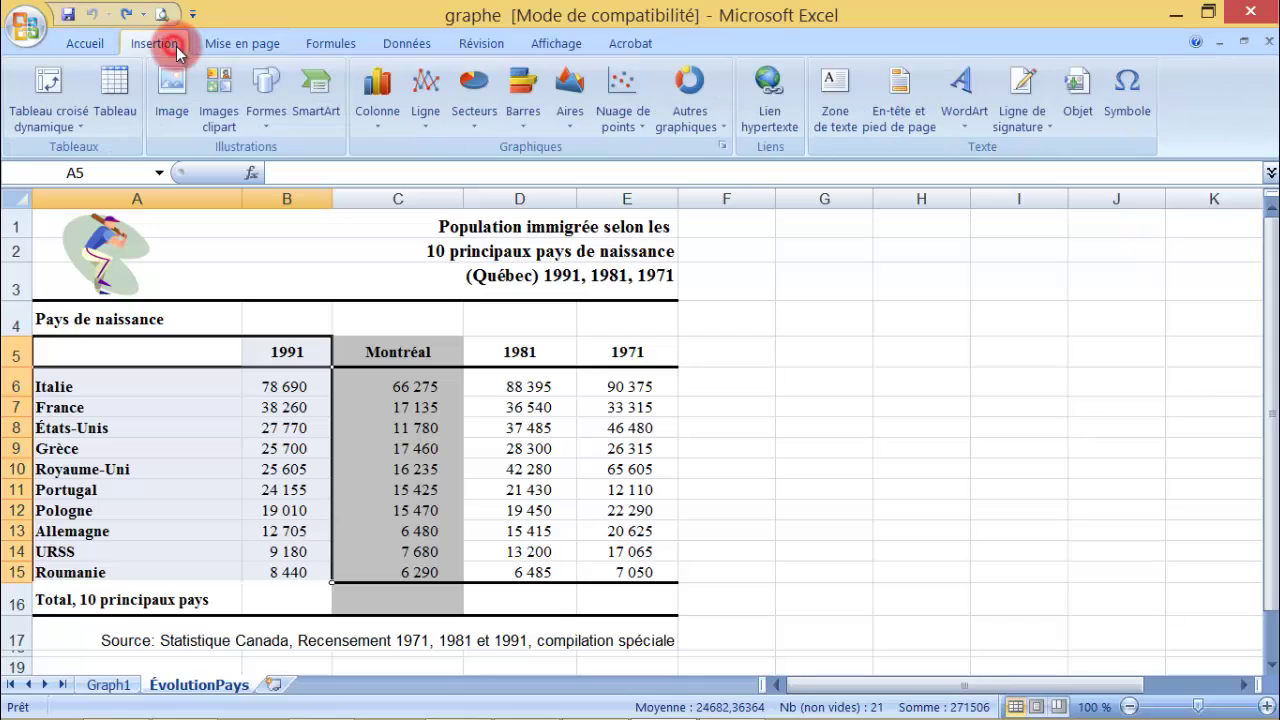
click(472, 118)
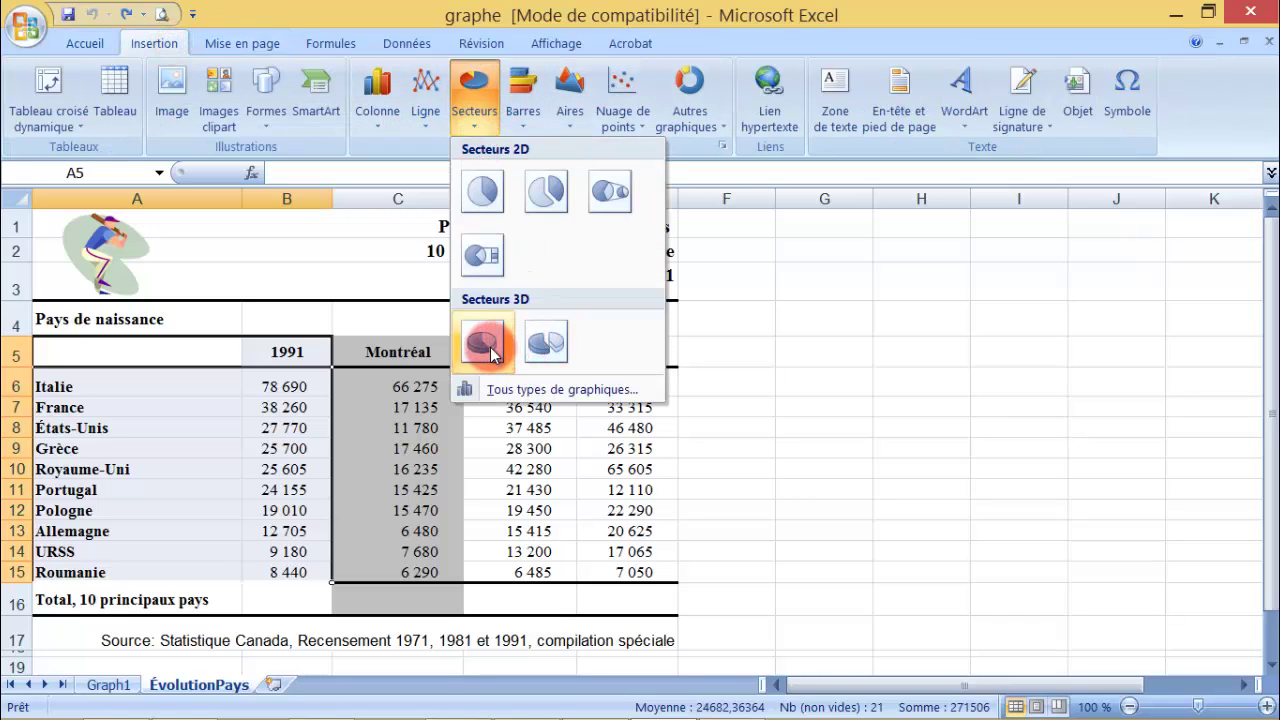
click(489, 346)
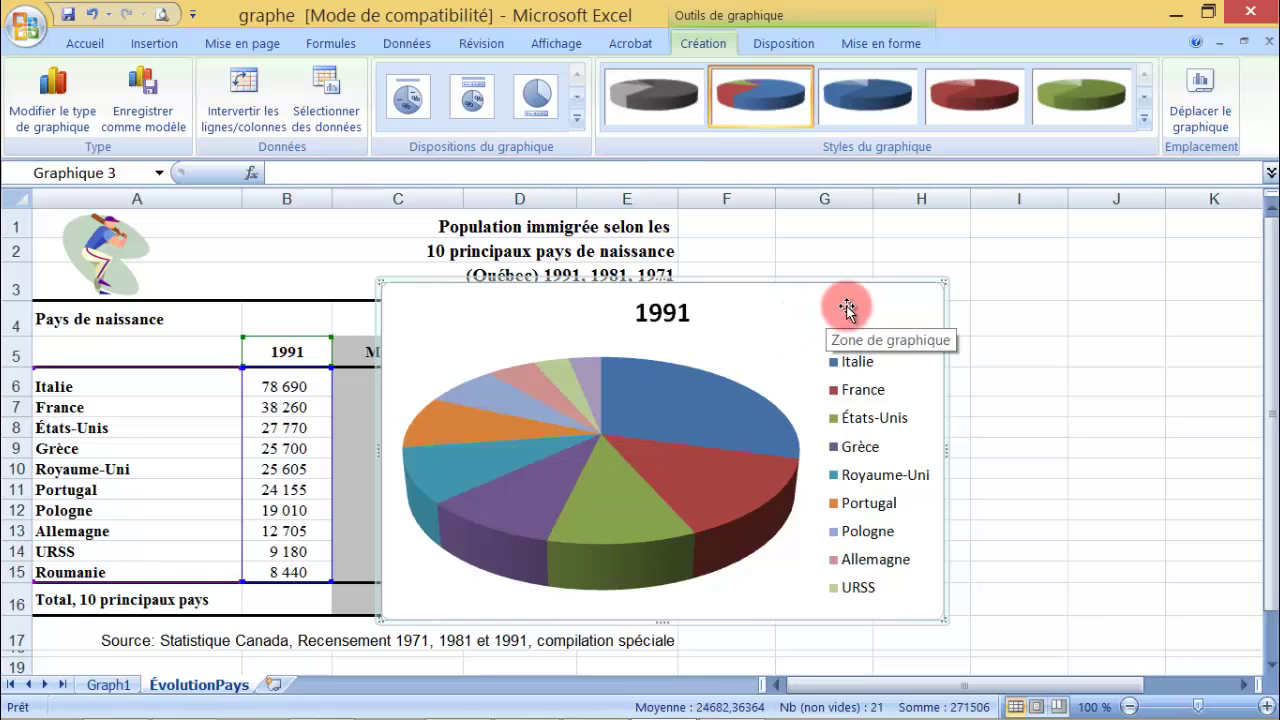
drag(878, 301, 1183, 286)
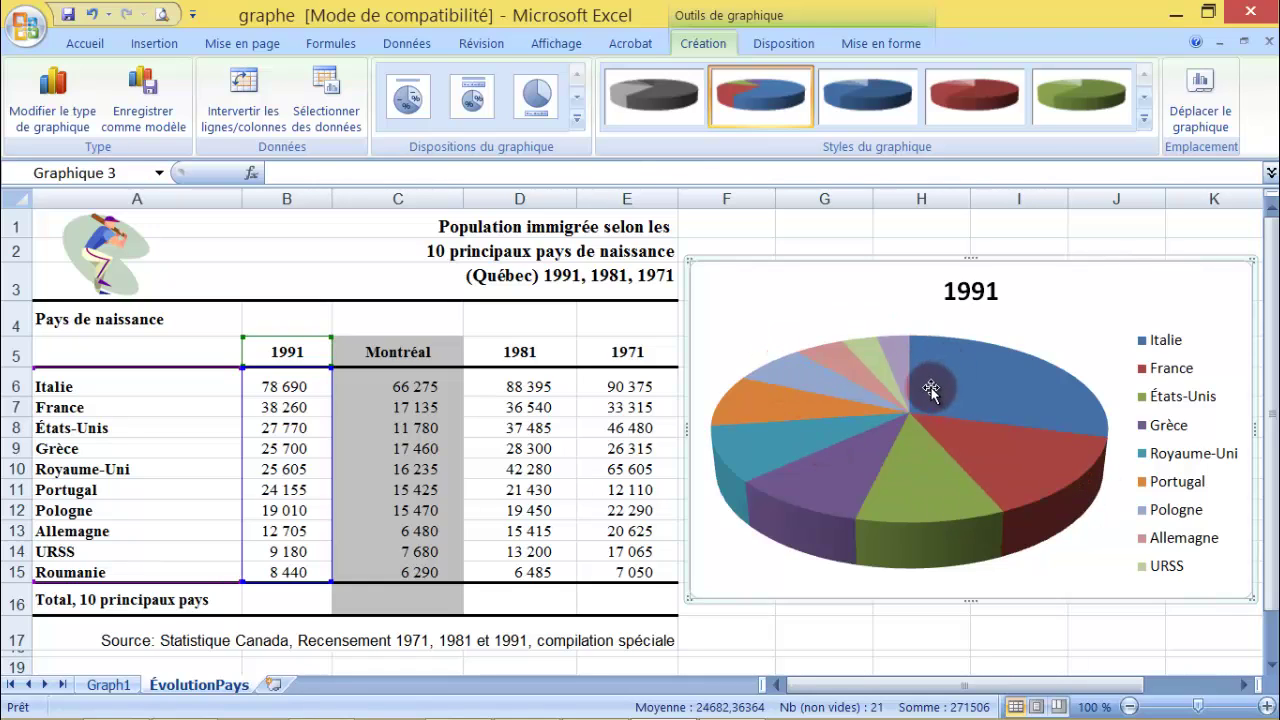
Try the second and fourth chart layouts on the 1991 pie chart
mouse_move(972, 370)
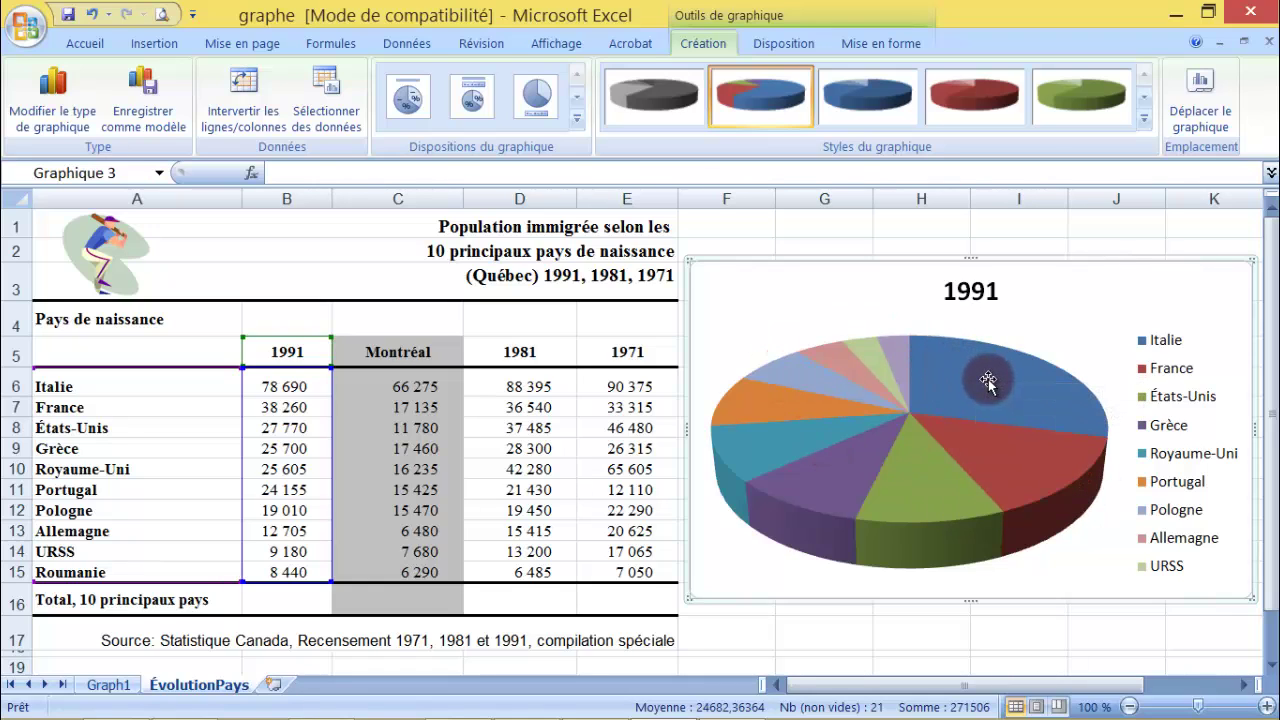
click(475, 102)
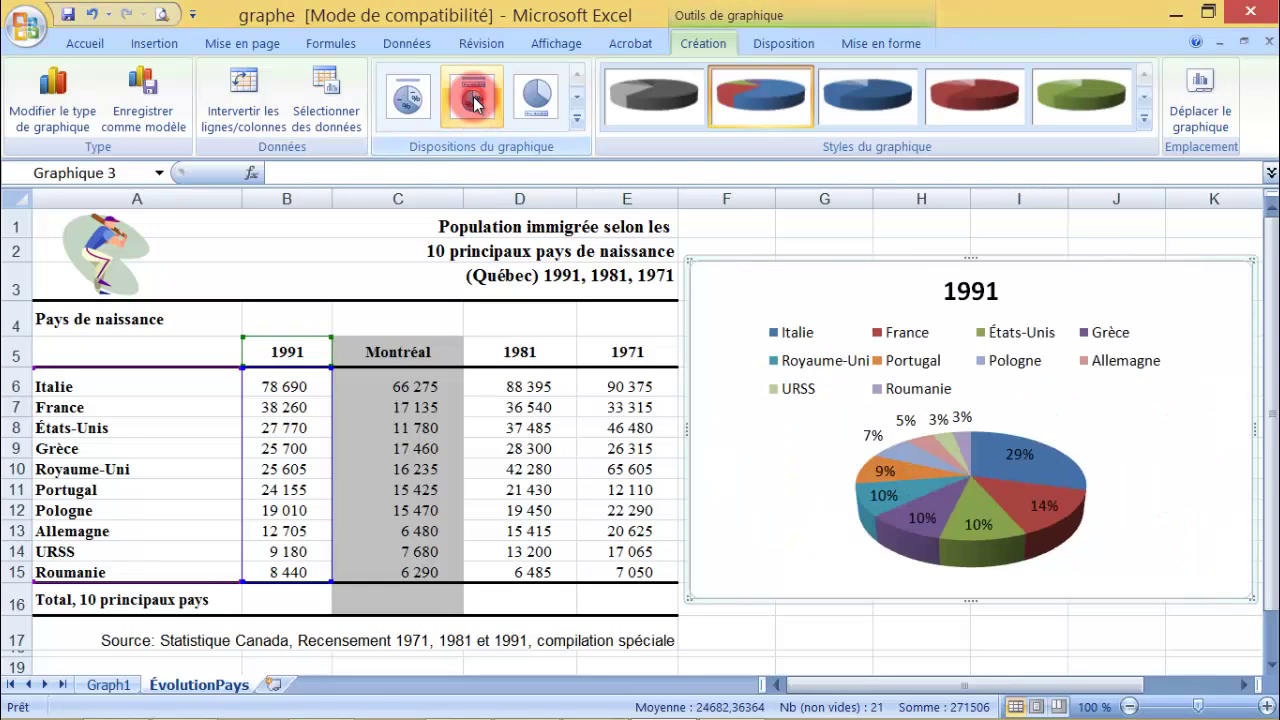
click(577, 118)
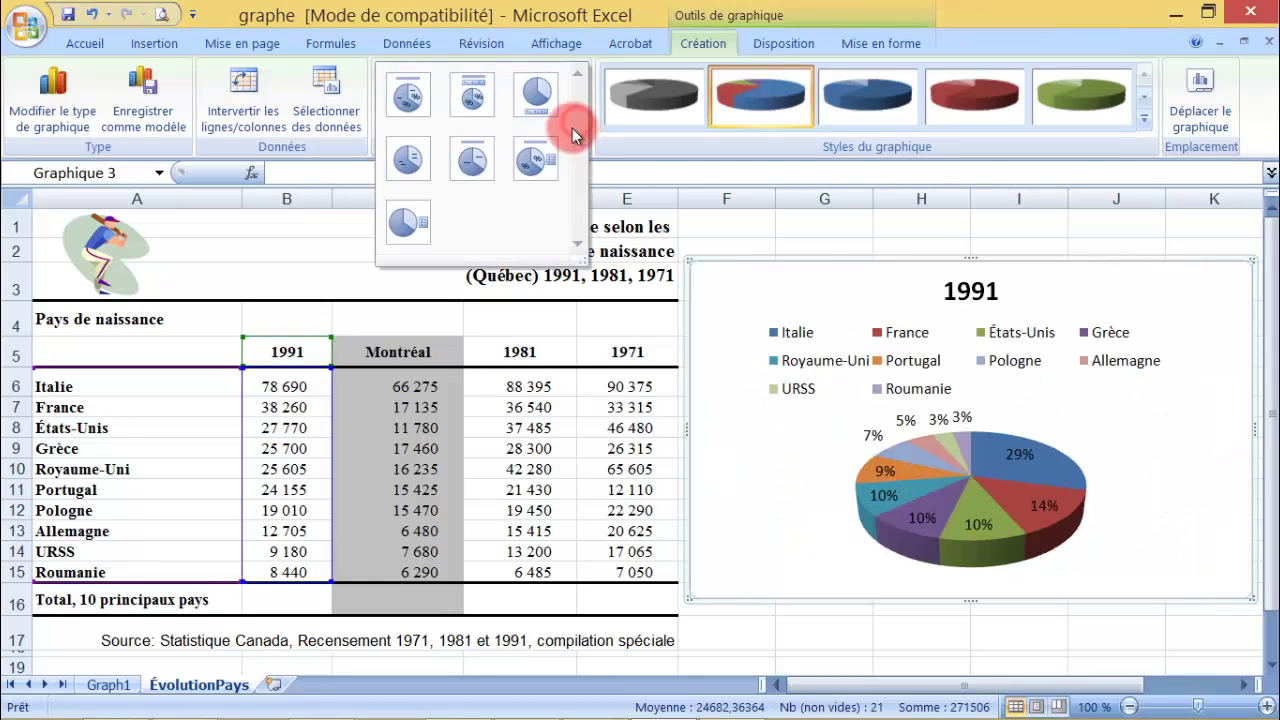
click(408, 160)
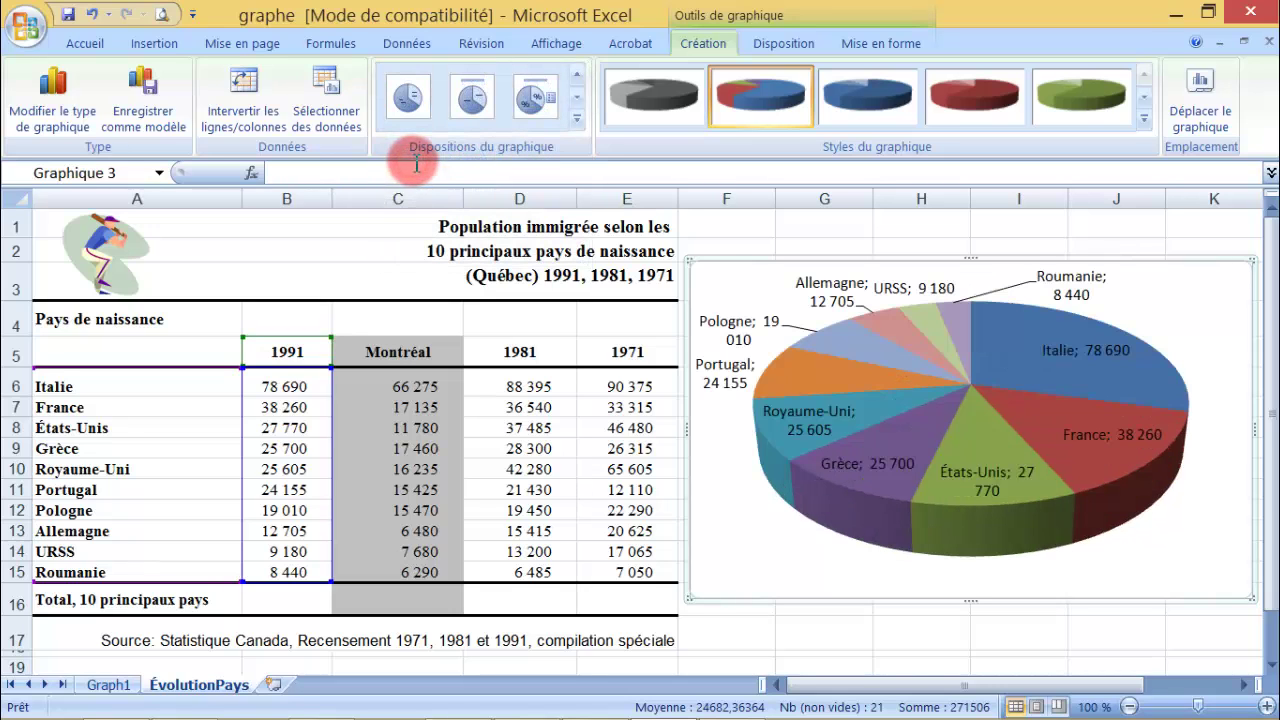
Apply the sixth chart layout to the 1991 pie, with a title, percentage labels and a legend beside the pie
click(577, 118)
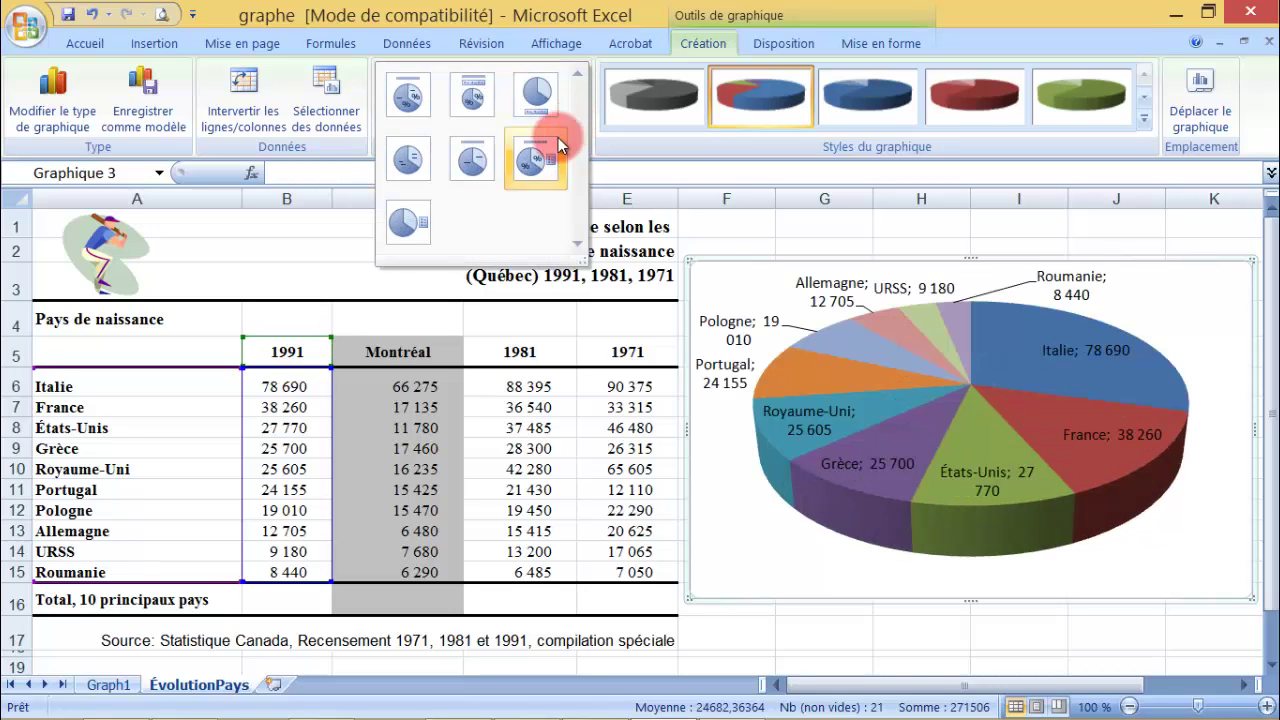
click(535, 163)
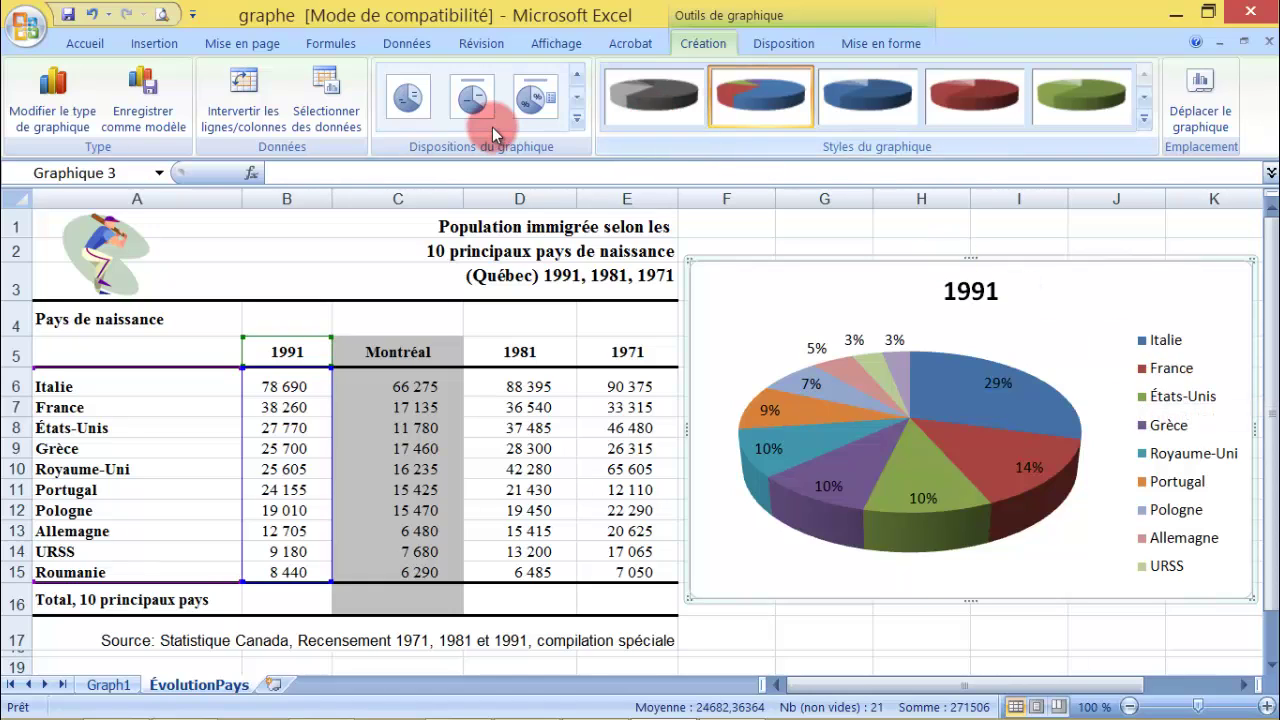
click(577, 121)
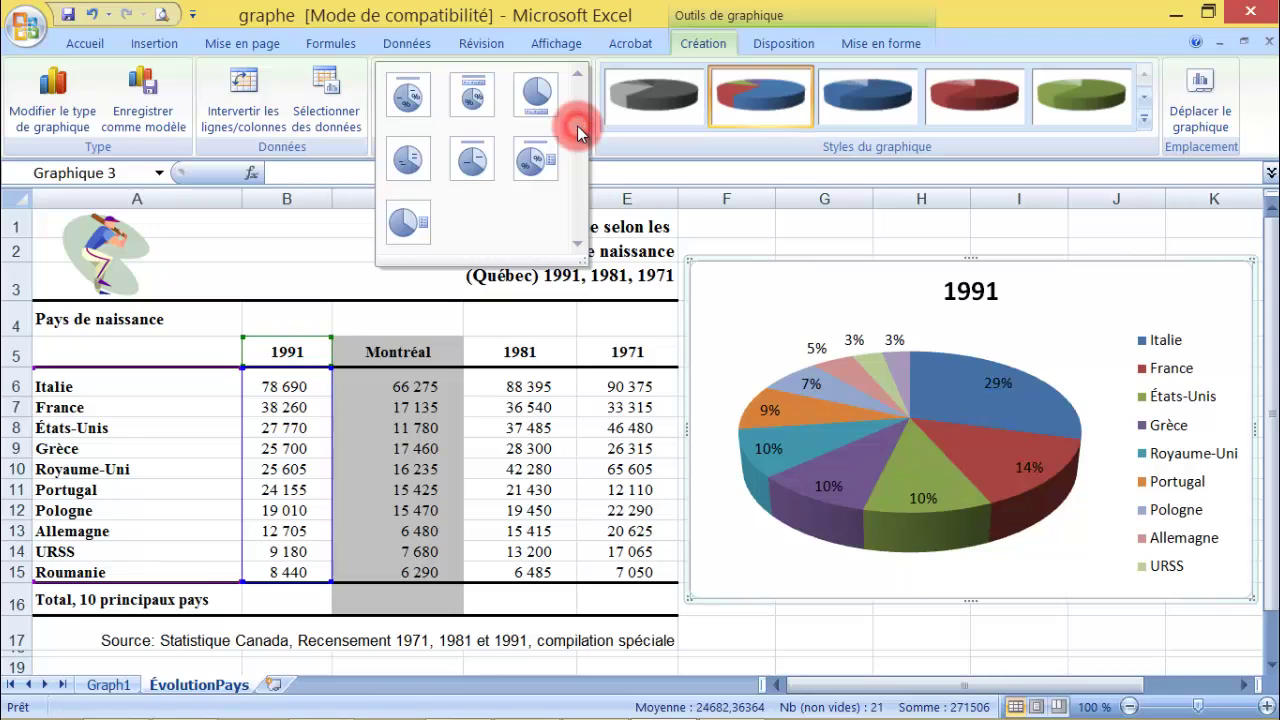
click(575, 79)
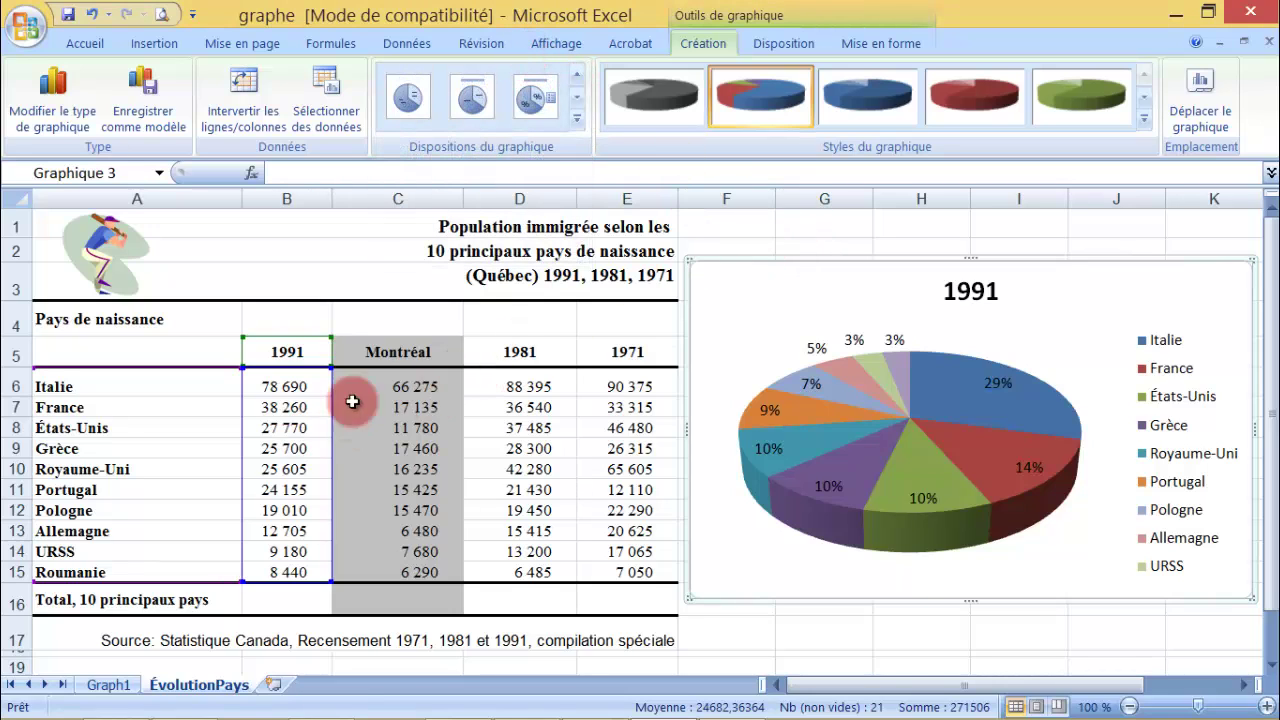
click(166, 448)
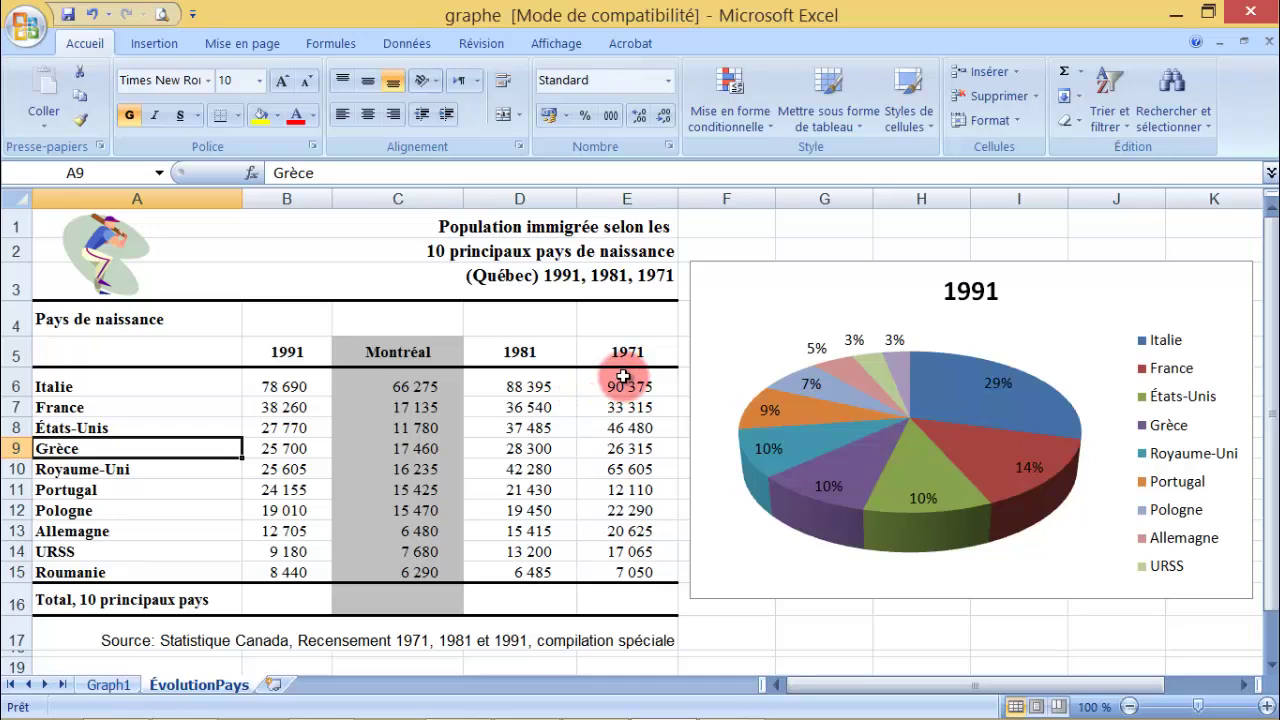
Insert an exploded 3D pie chart of the 1971 values by country, using A5:A15 and E5:E15
drag(134, 354, 178, 566)
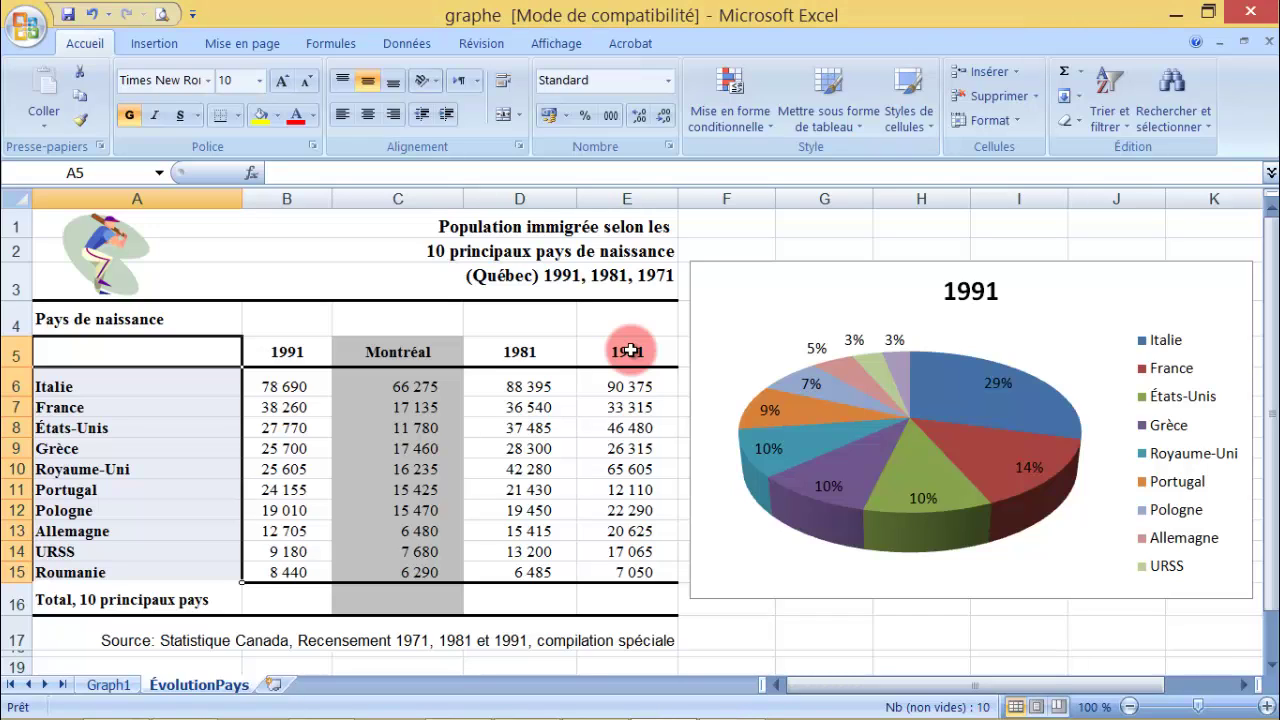
click(630, 350)
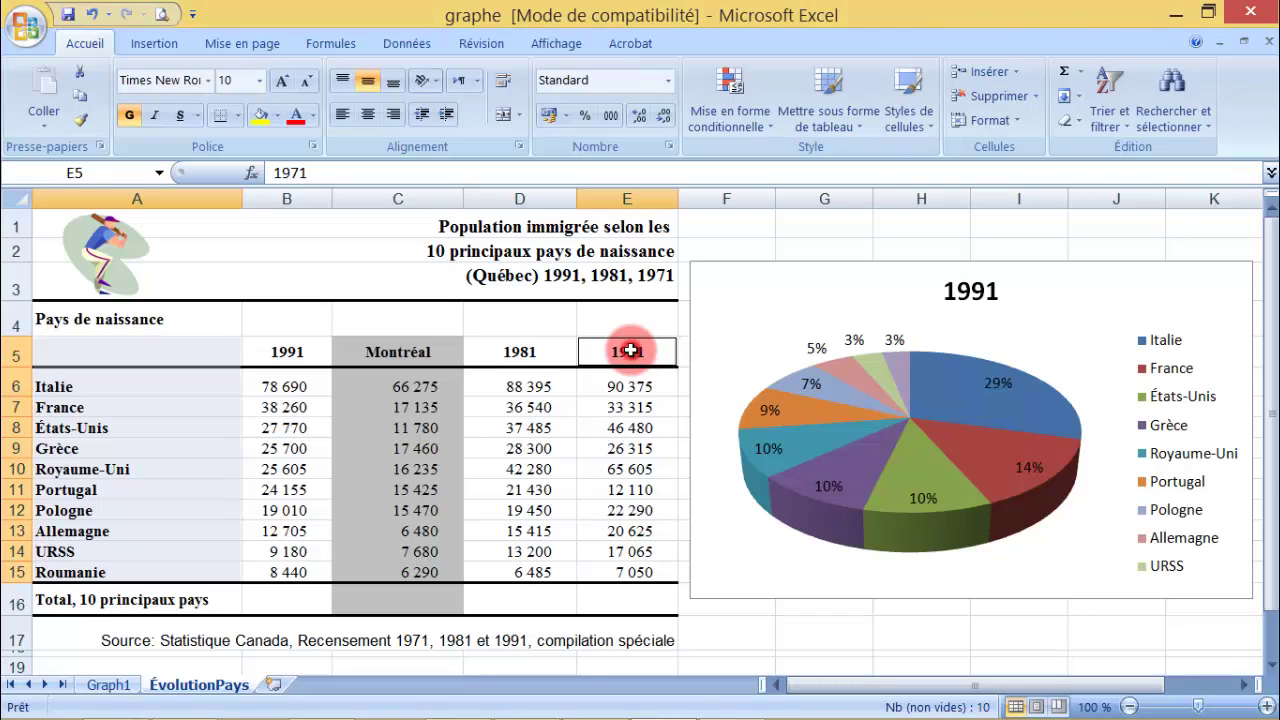
drag(630, 354, 633, 572)
click(154, 43)
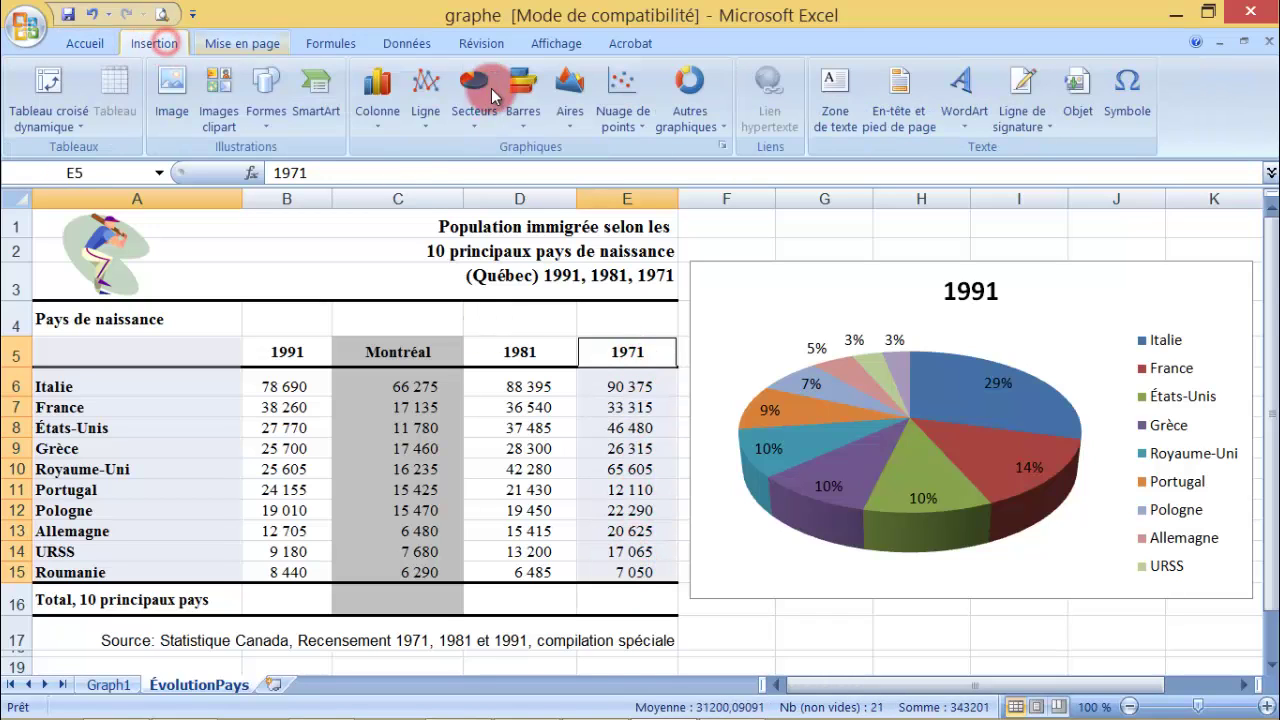
click(476, 132)
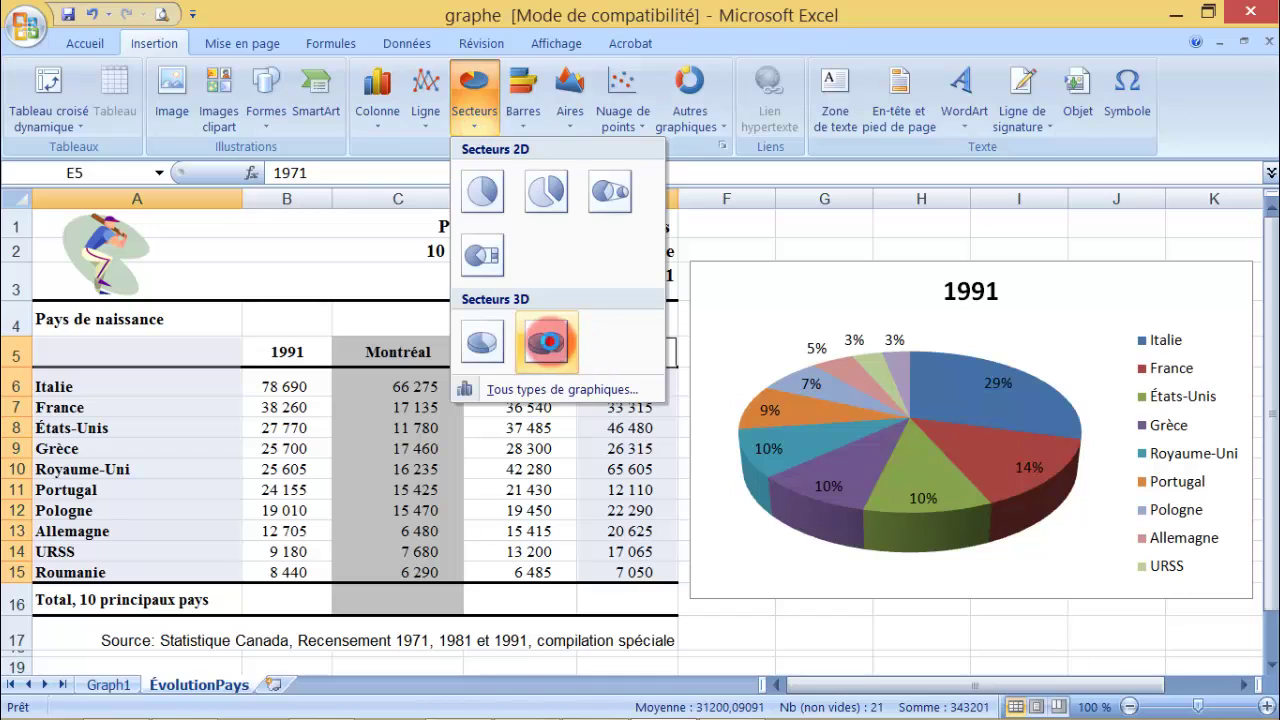
click(550, 341)
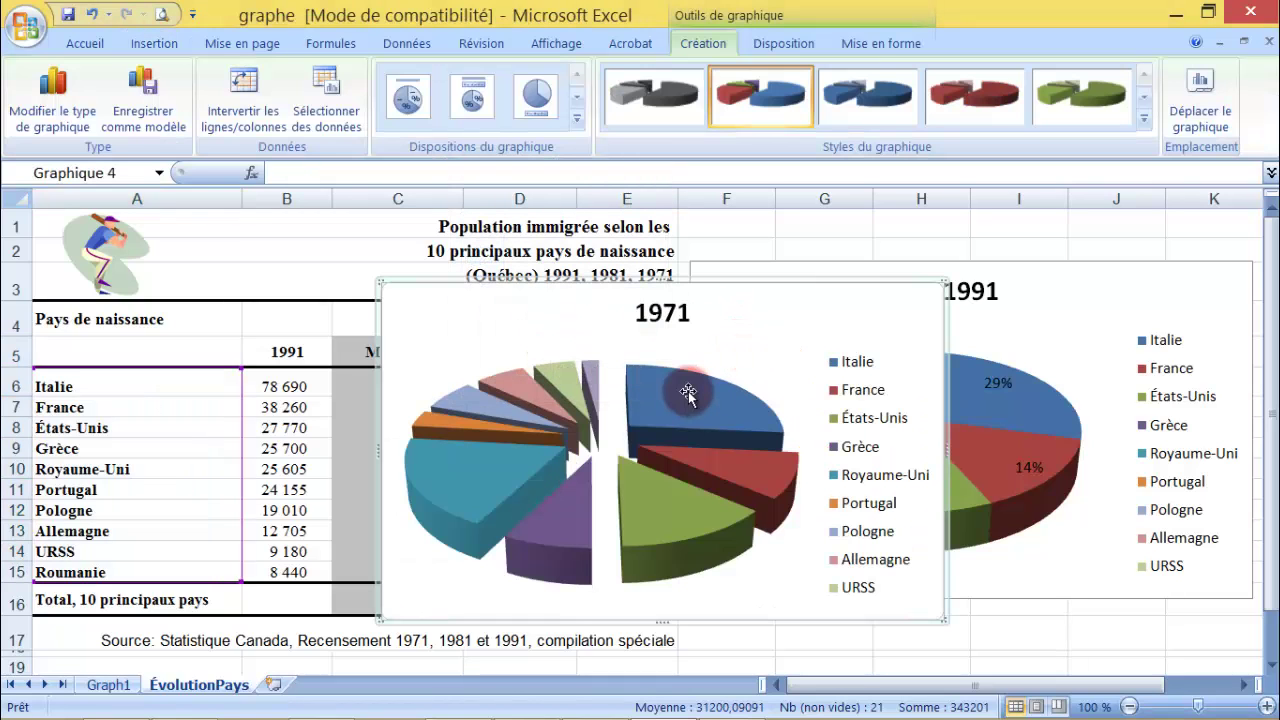
Apply the first chart layout, with country names and percentages, to the 1971 pie and place it below the table
click(473, 100)
click(408, 97)
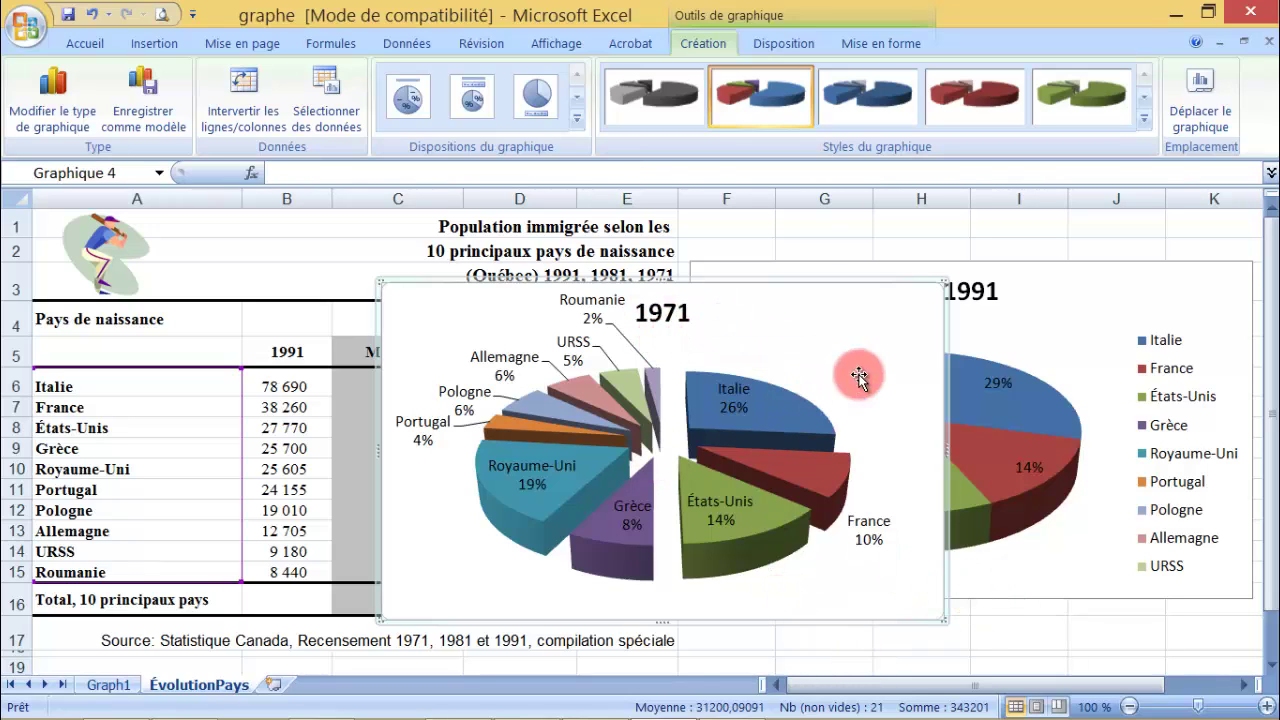
drag(895, 328, 566, 440)
click(158, 40)
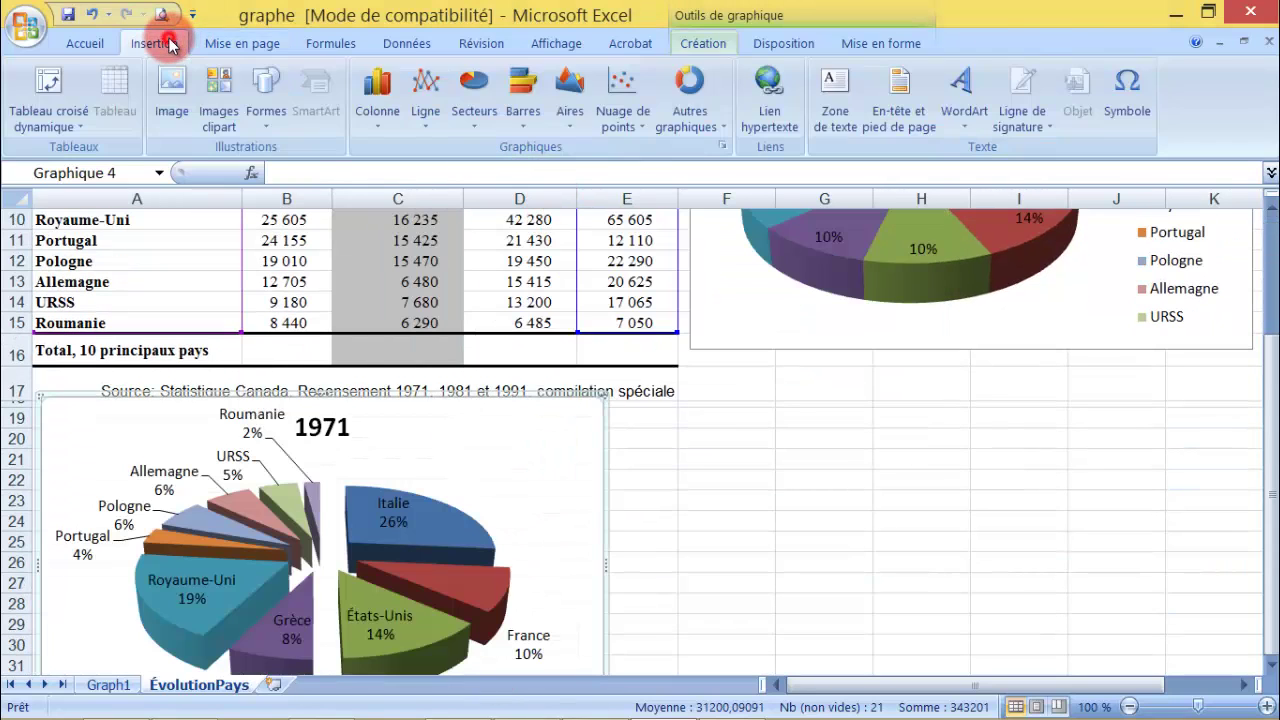
click(720, 126)
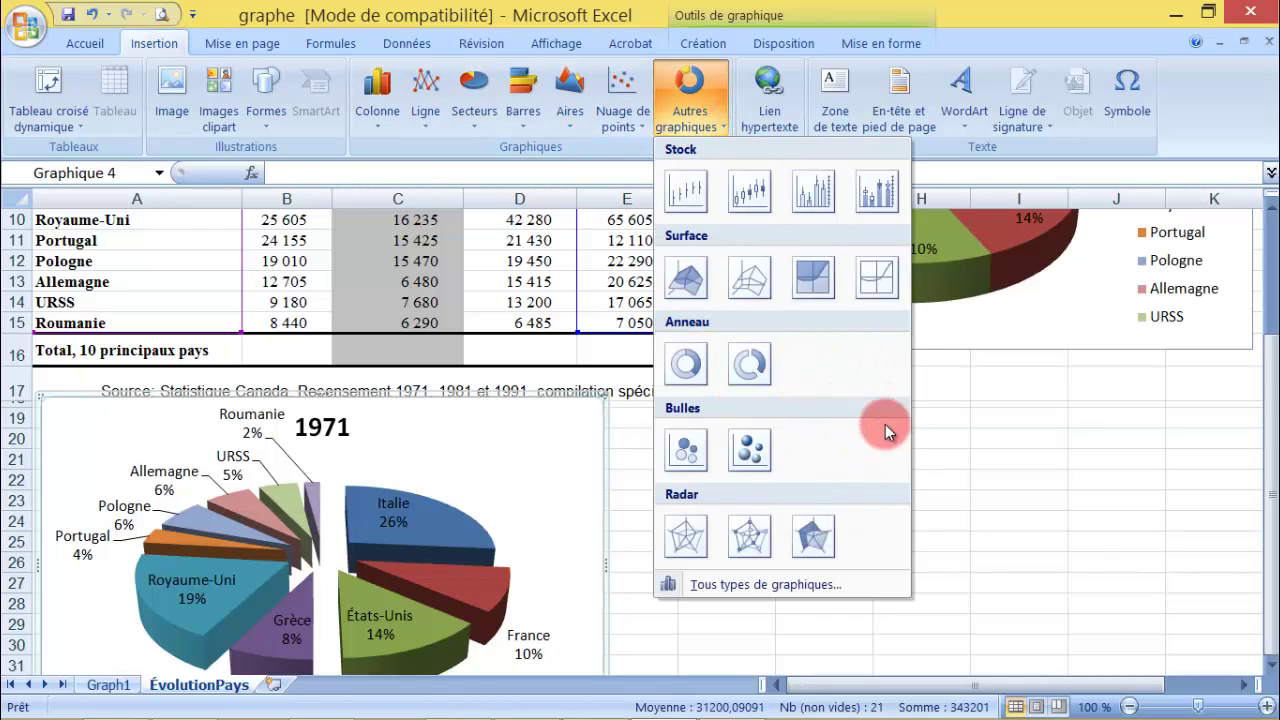
click(1084, 437)
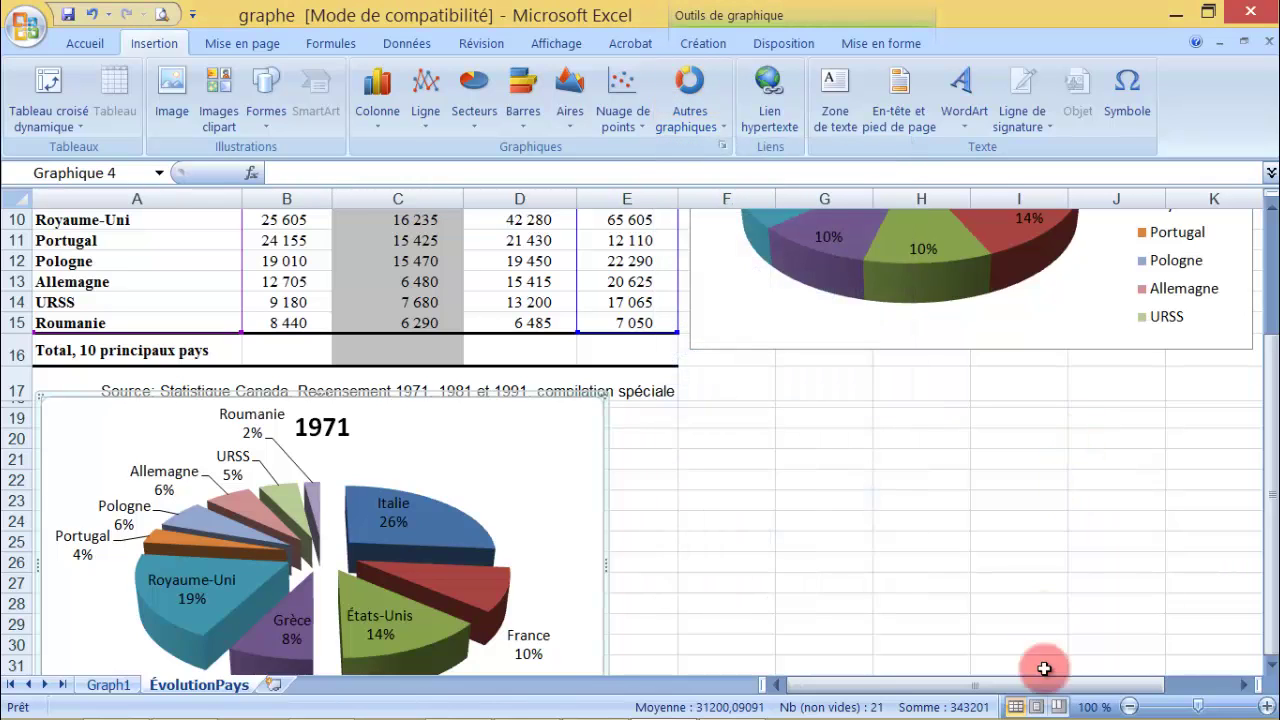
mouse_move(1040, 715)
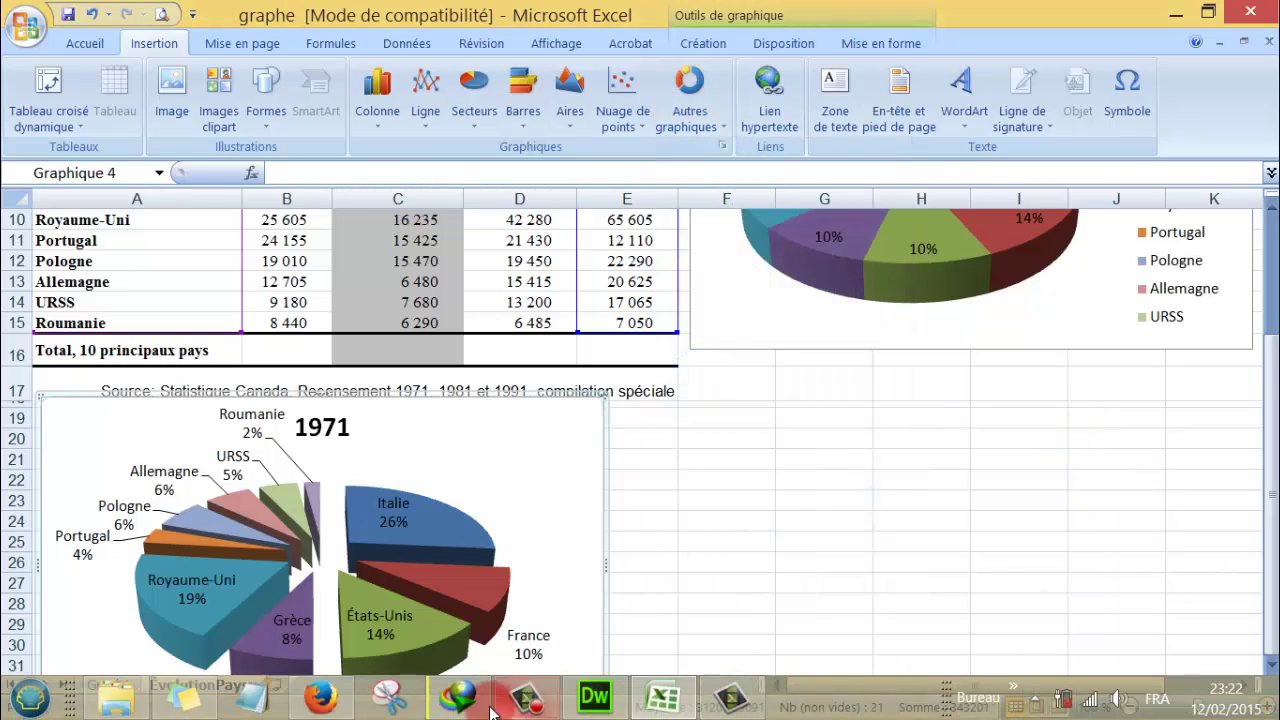